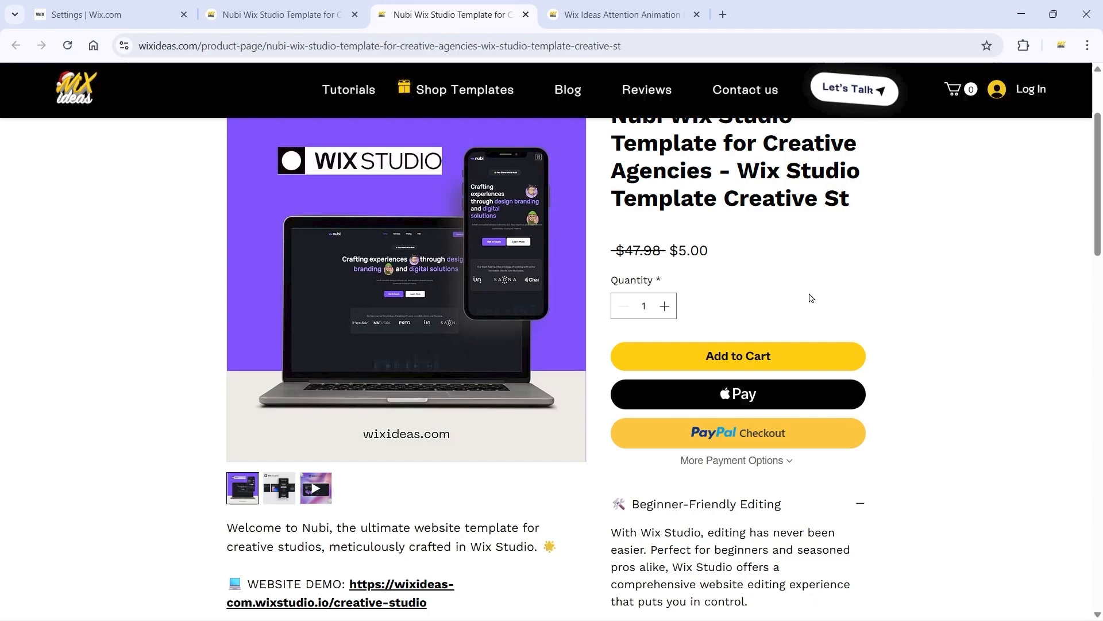
Step: Open the Custom Code settings in the Wix site dashboard and begin adding a new custom code snippet
left_click(328, 13)
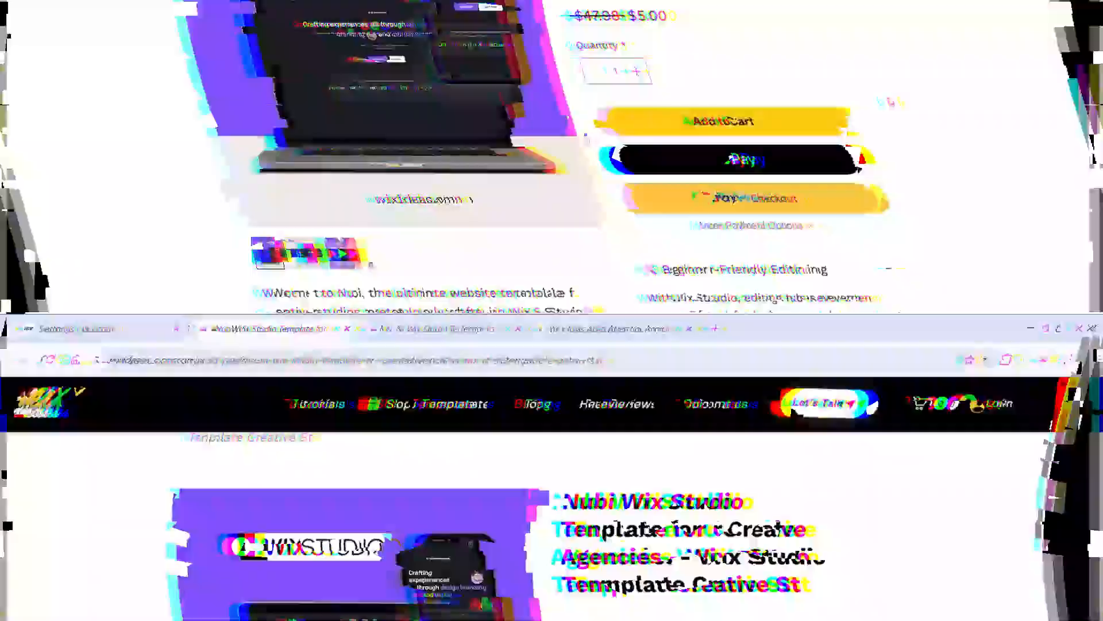
left_click(127, 5)
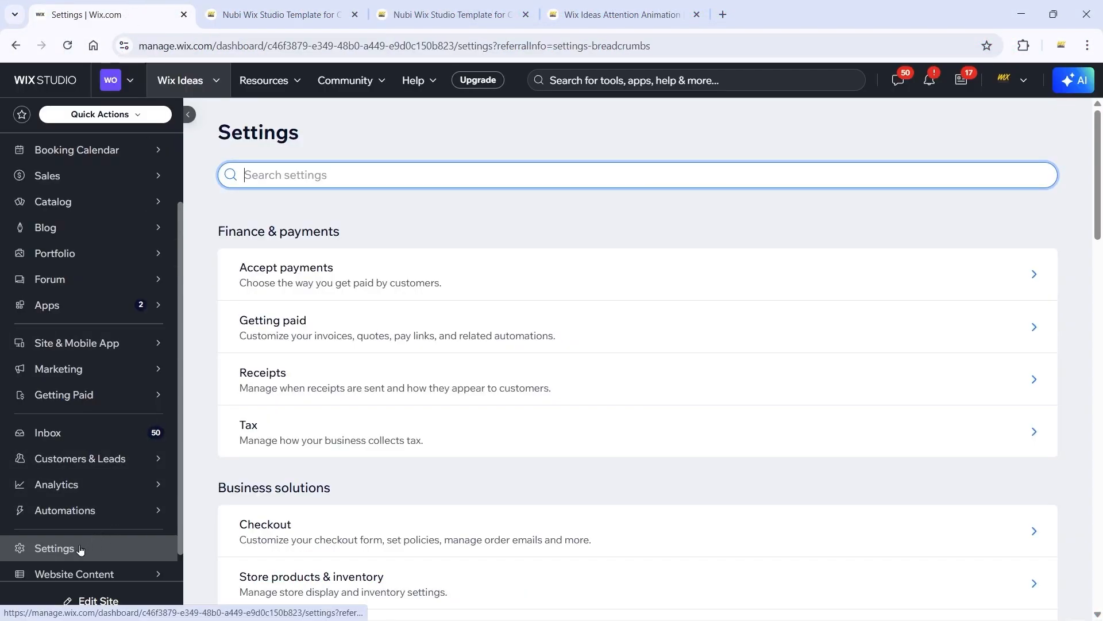
left_click_drag(1099, 161, 1102, 528)
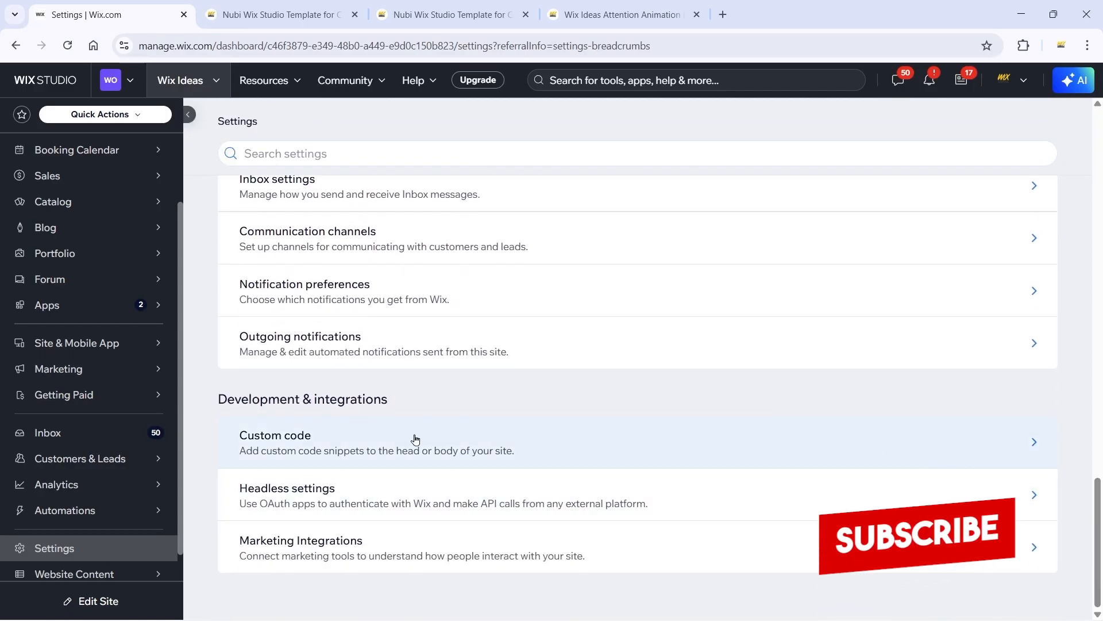
left_click(600, 441)
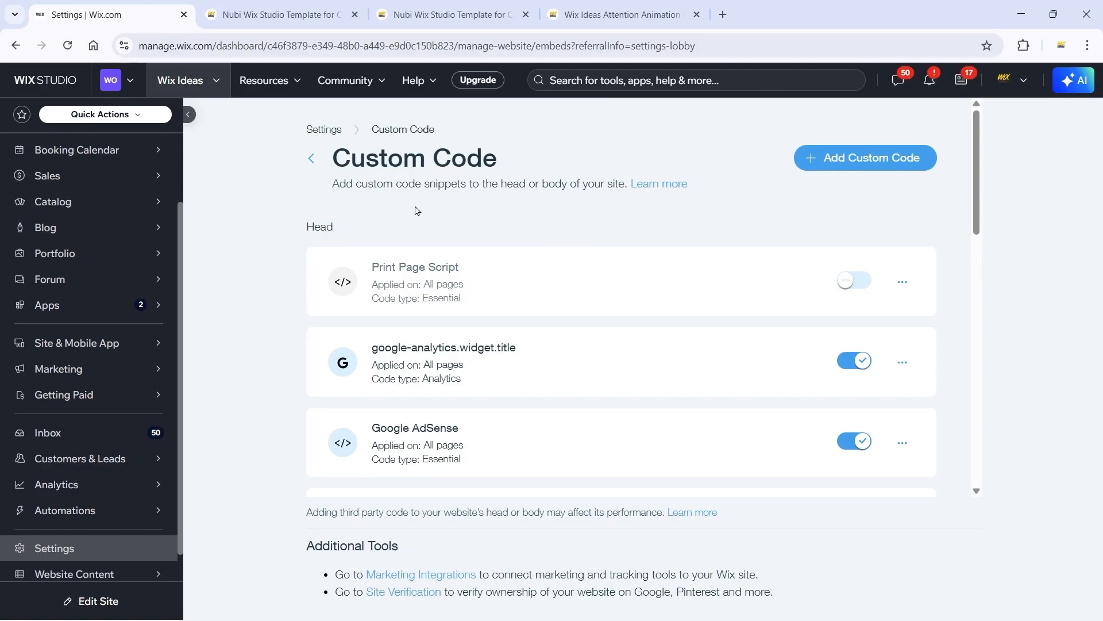
left_click(873, 164)
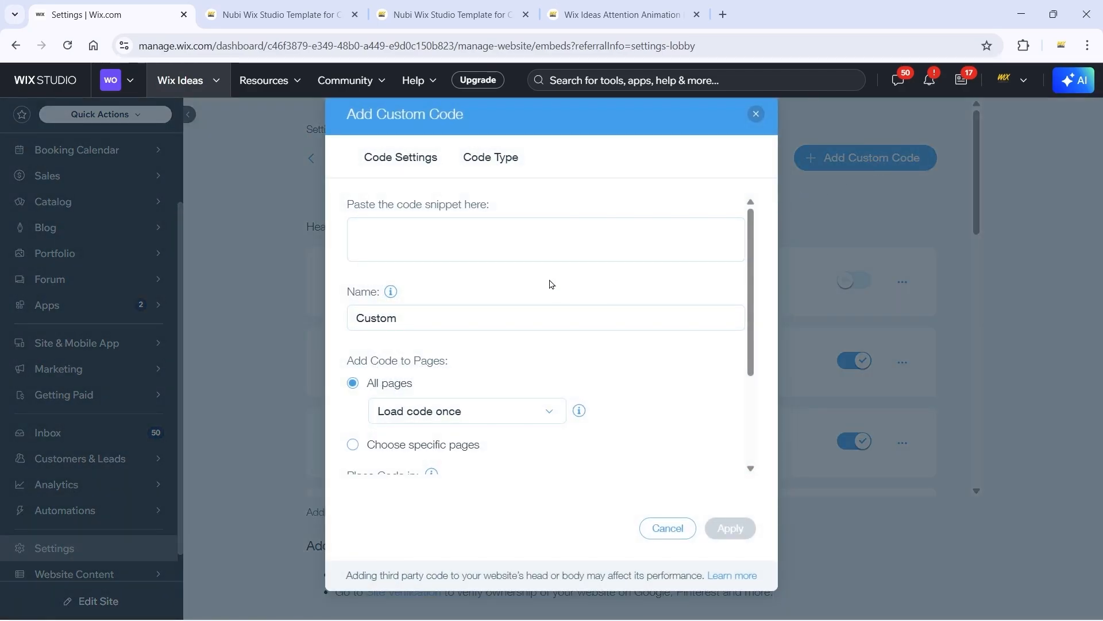
Step: Switch to the Wix Ideas Attention Animation generator and preview the Pulse, Bounce, Flash, Swing, Tada, Wobble, Jello, Heartbeat and Glow presets
left_click(598, 14)
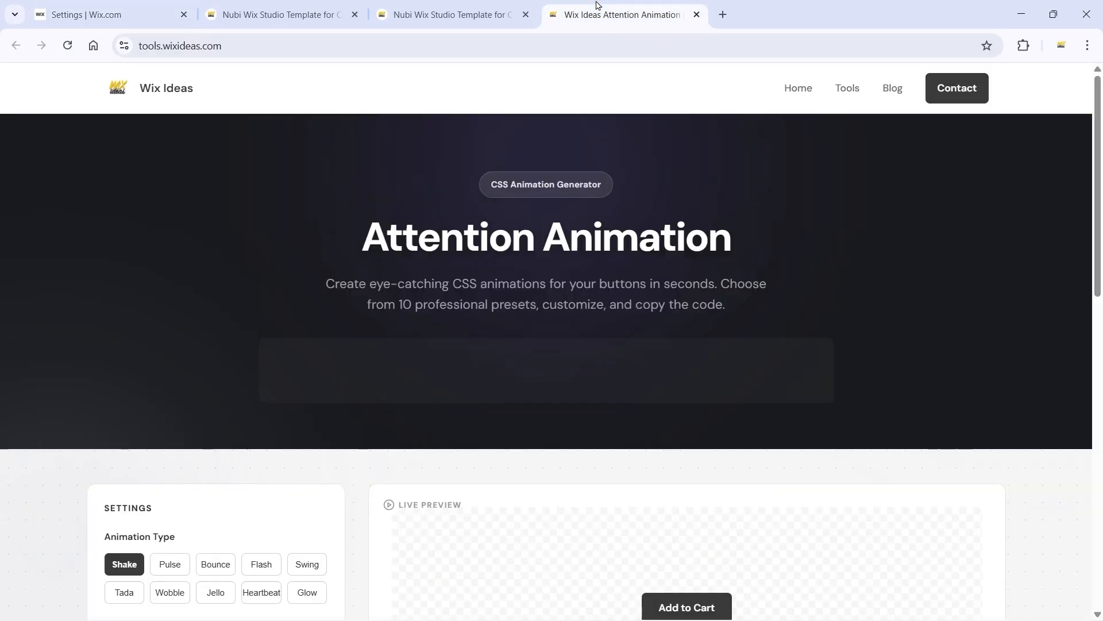
scroll(362, 438, "down", 5)
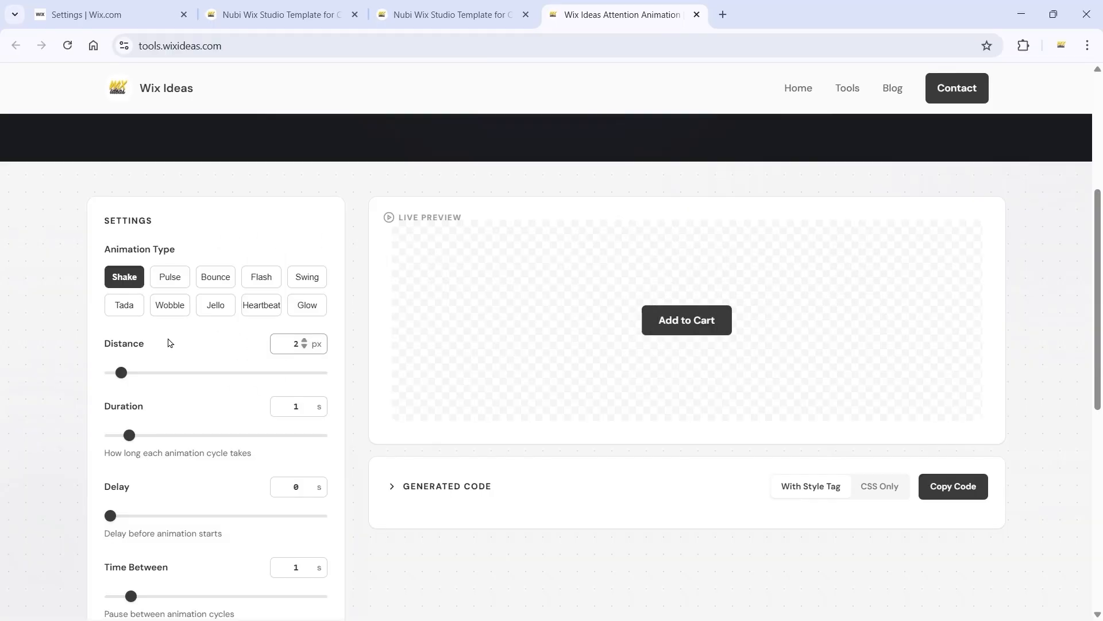
left_click(170, 276)
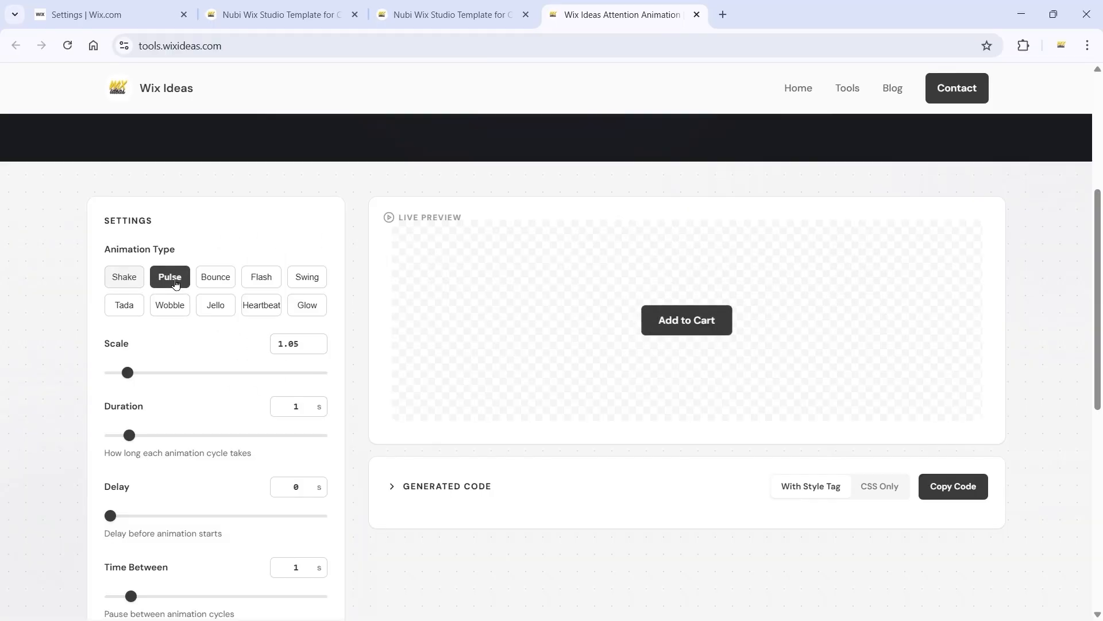
left_click(215, 284)
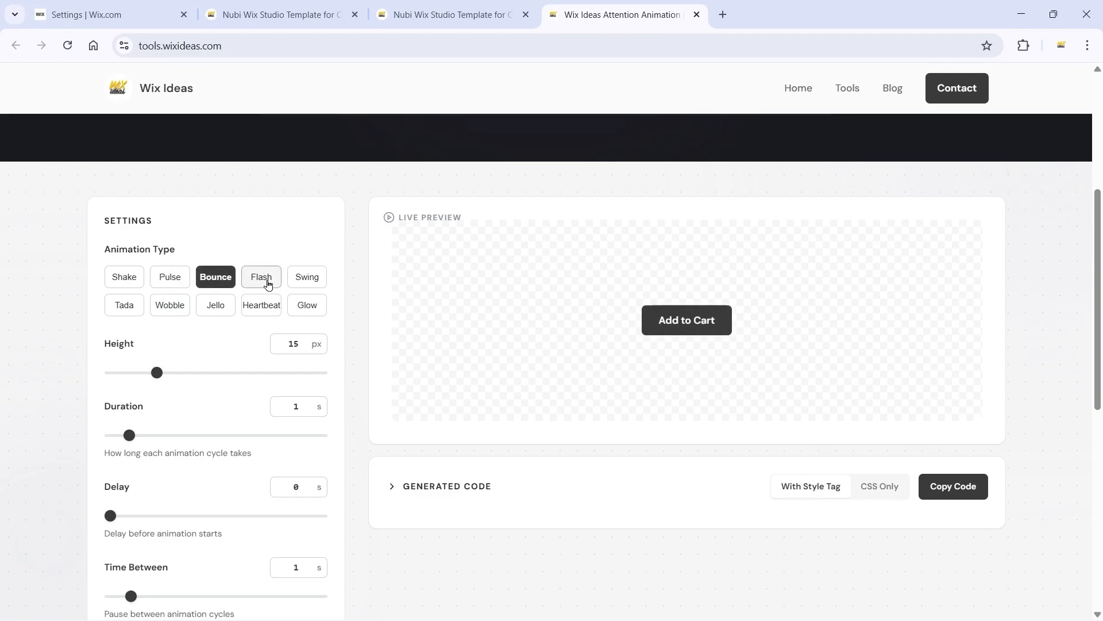
left_click(268, 284)
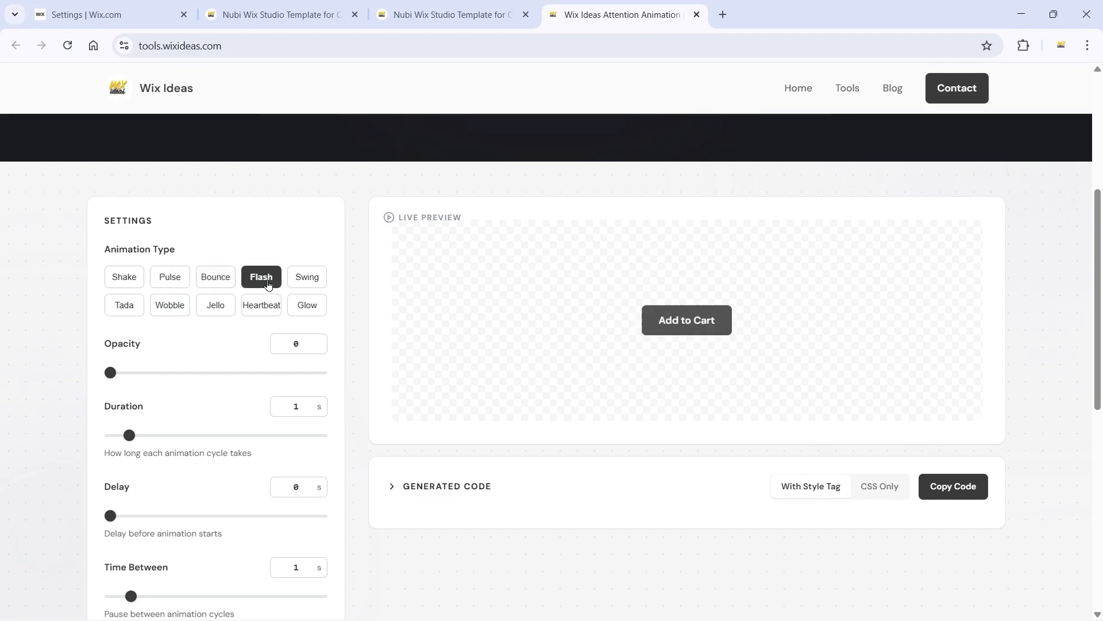
left_click(306, 279)
left_click(133, 308)
left_click(170, 309)
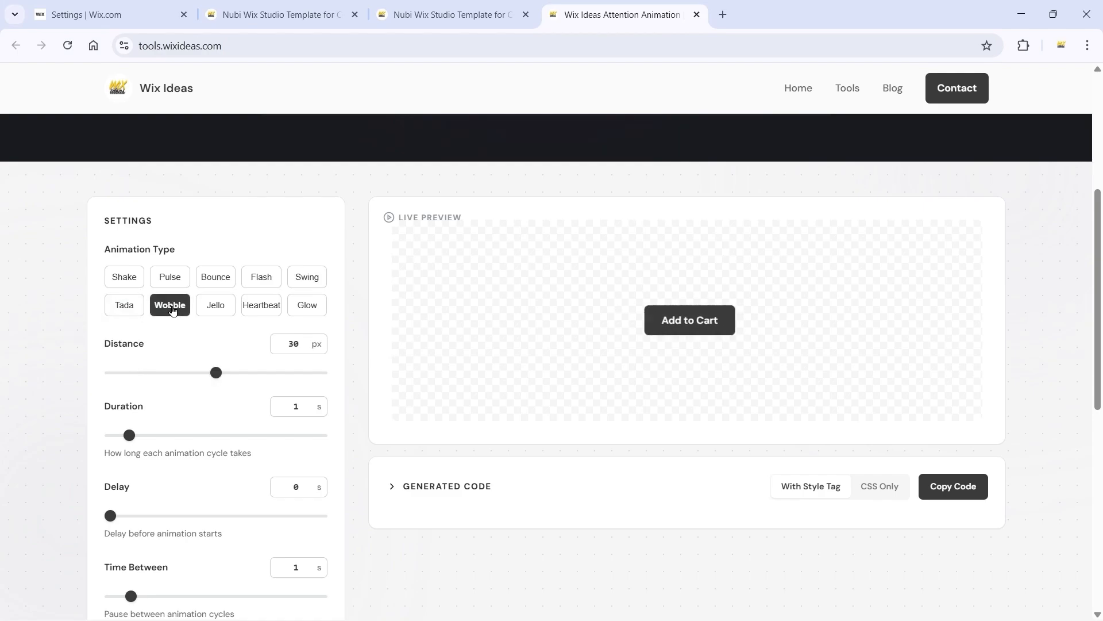
left_click(210, 309)
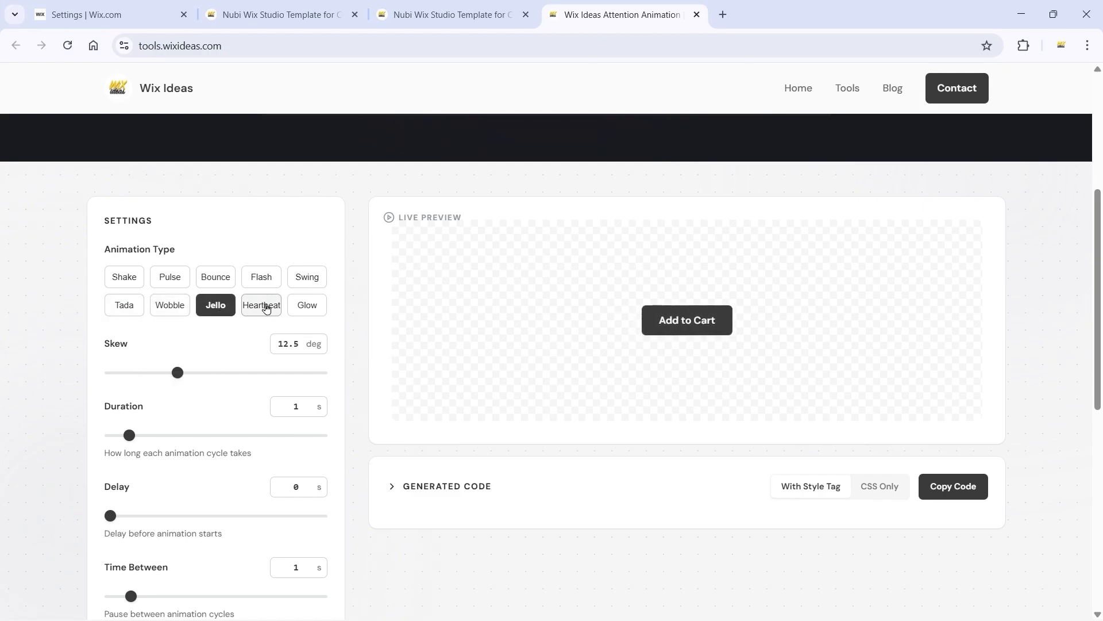
left_click(266, 309)
left_click(308, 306)
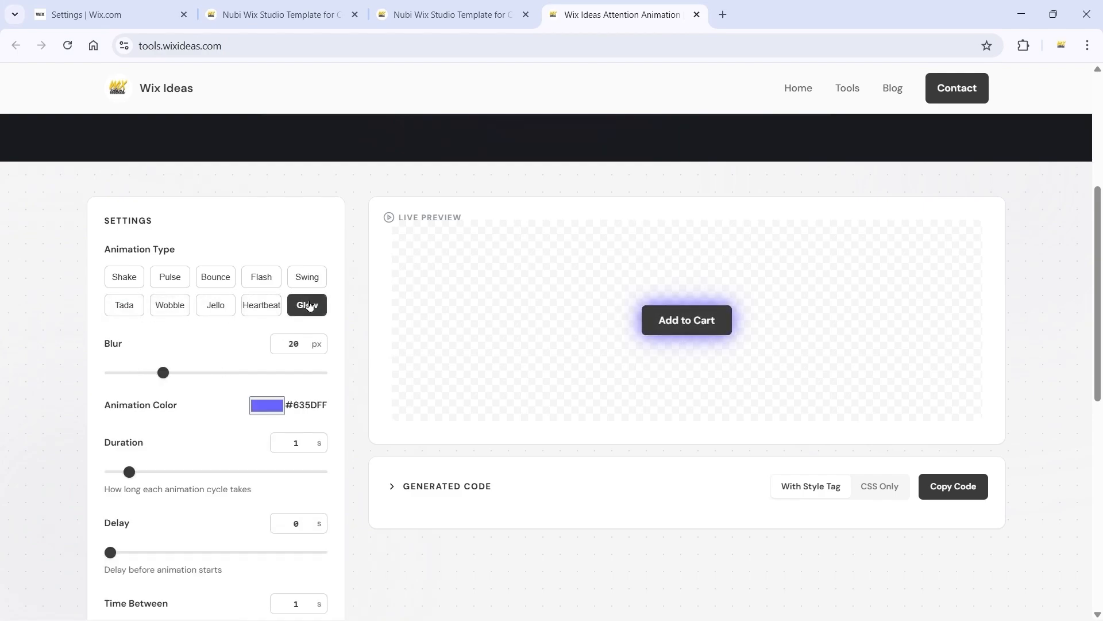
Step: Choose the Shake animation for the button and set its distance to 3 px
left_click(129, 282)
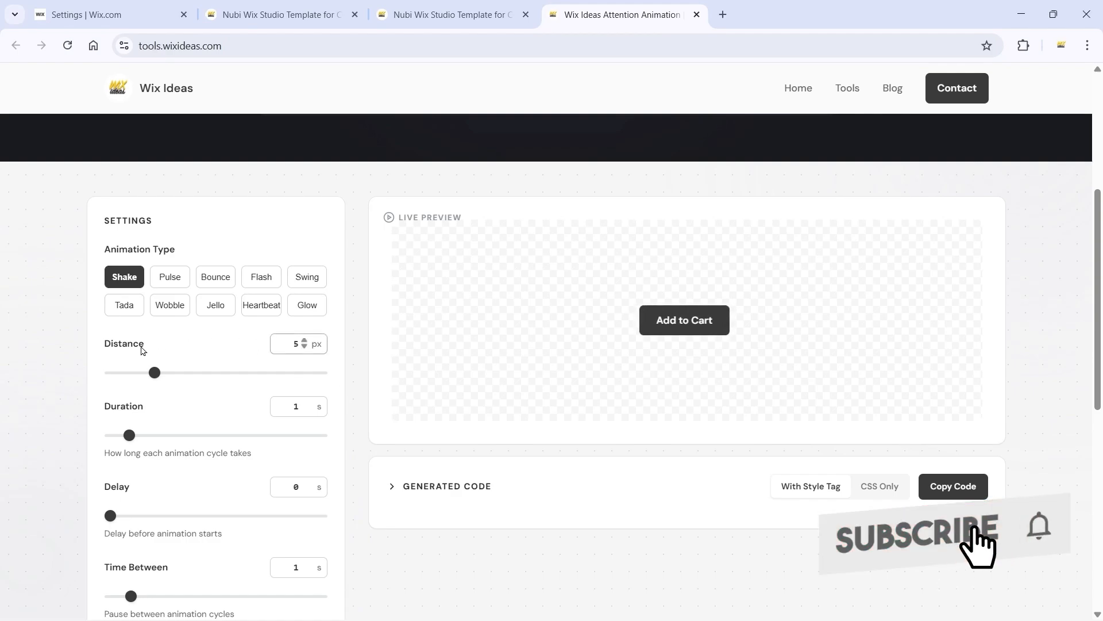
left_click_drag(155, 372, 132, 374)
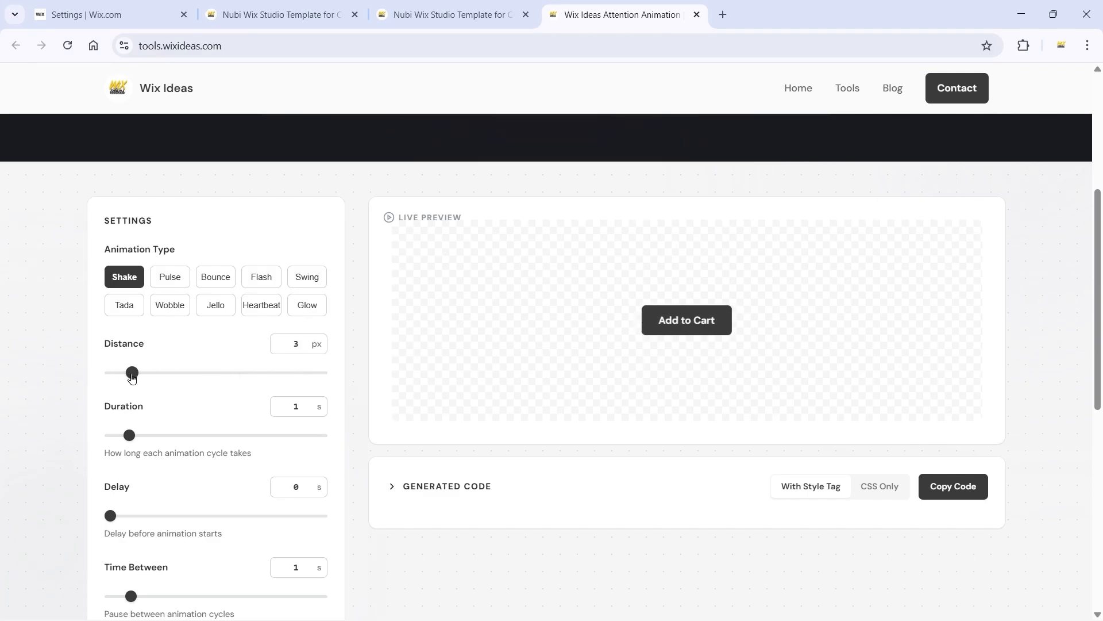
Step: Try a shake duration of 4.1 s, and return the duration to 1 s
double_click(289, 406)
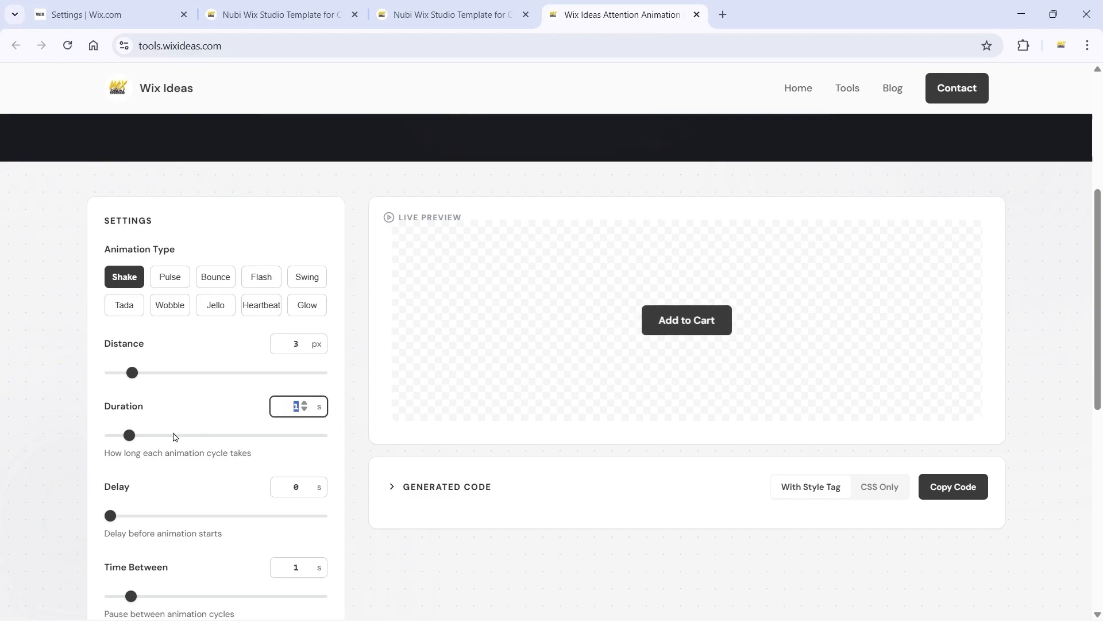
left_click_drag(129, 435, 195, 435)
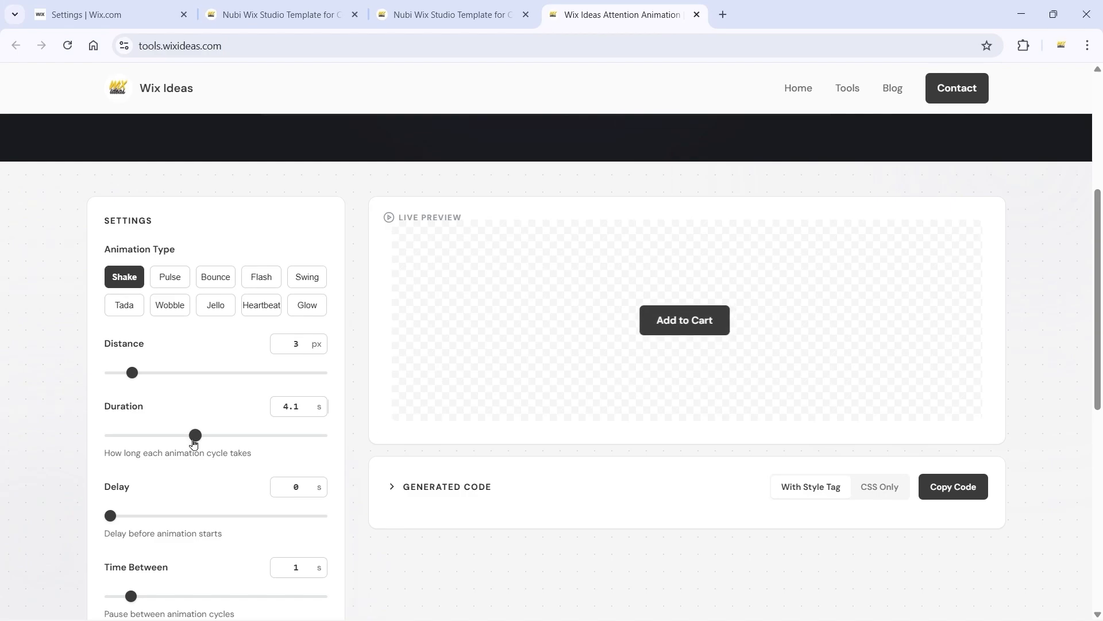
double_click(289, 406)
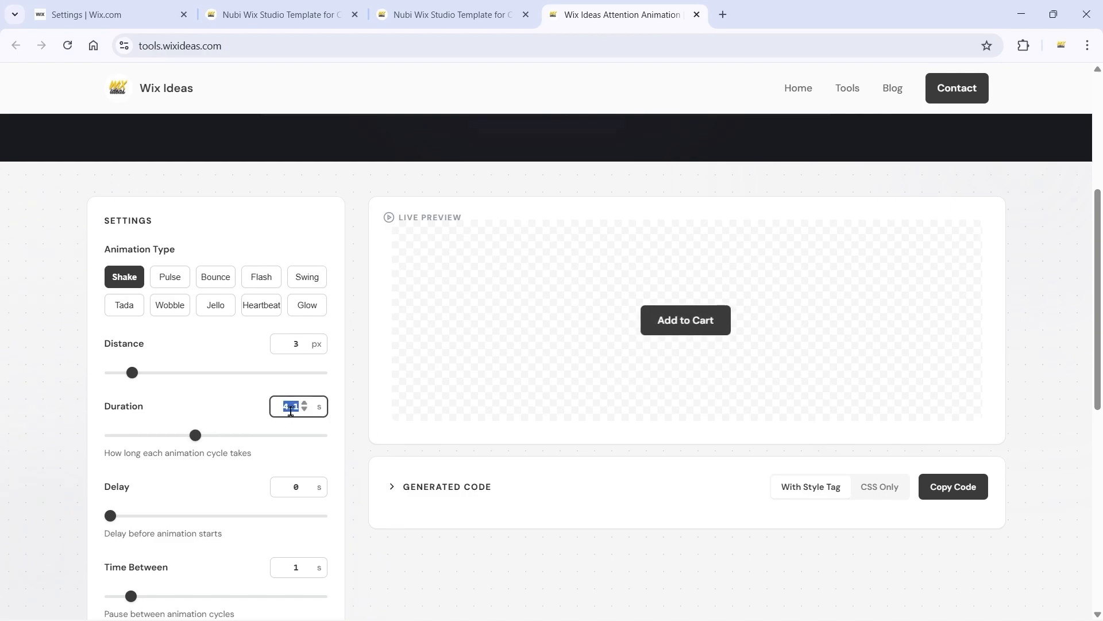
type("1")
left_click(352, 420)
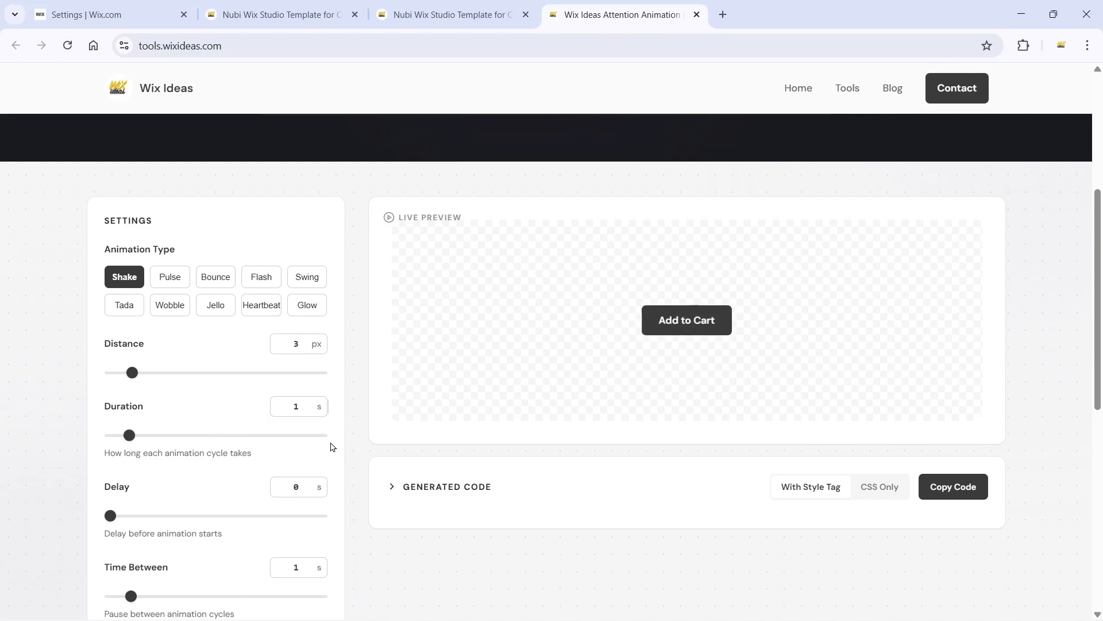
Step: Try a 3 s pause between animation cycles, and settle on a Time Between of 2 s
scroll(614, 324, "down", 2)
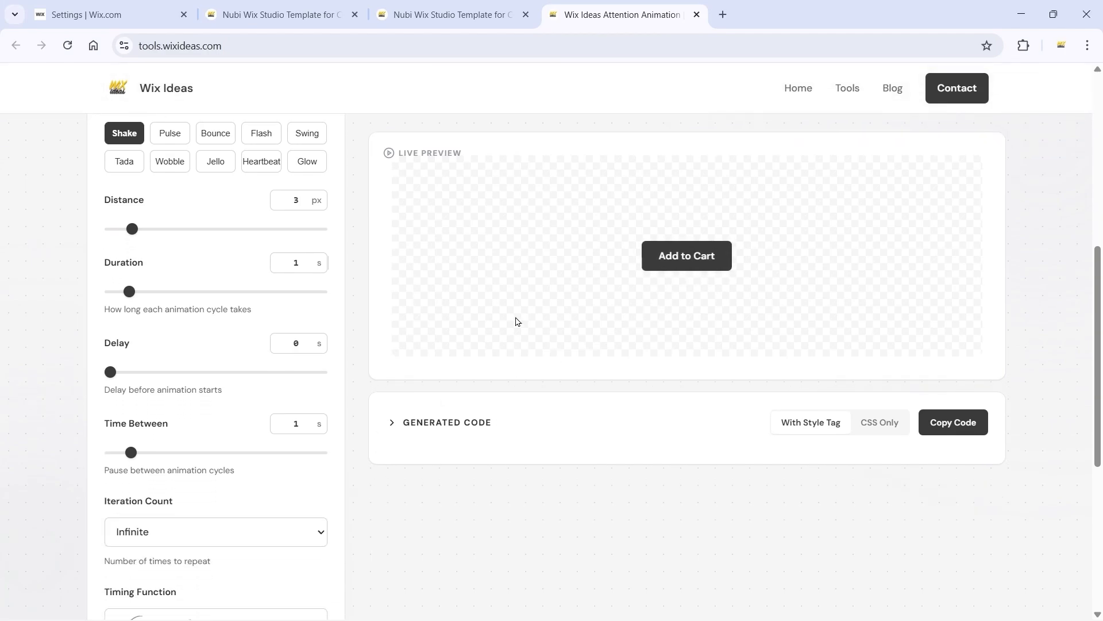
scroll(121, 278, "down", 1)
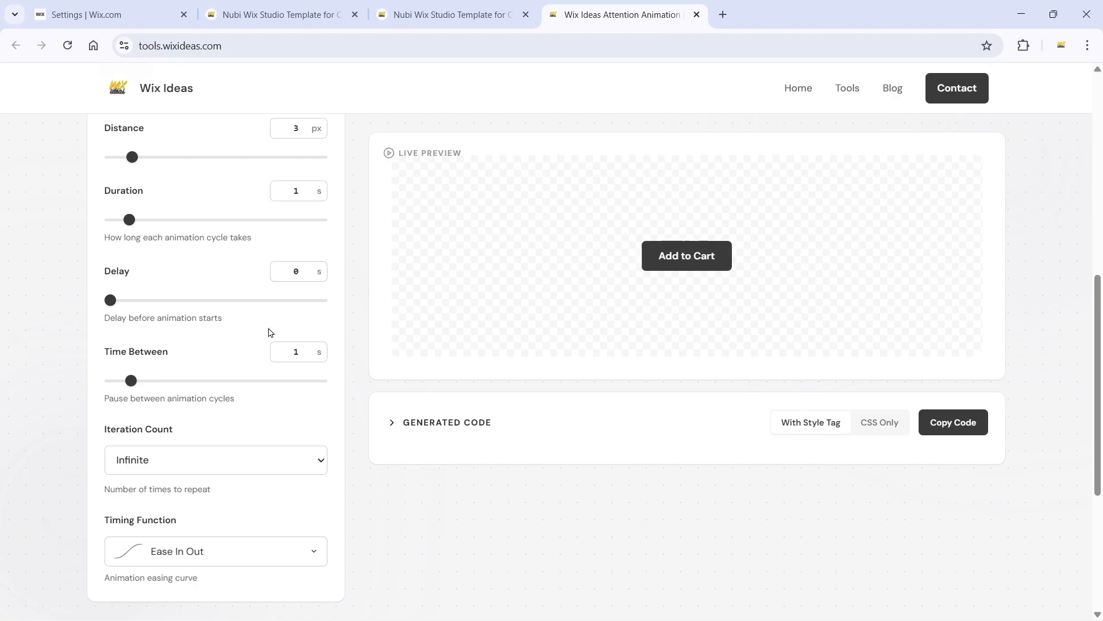
scroll(157, 284, "down", 1)
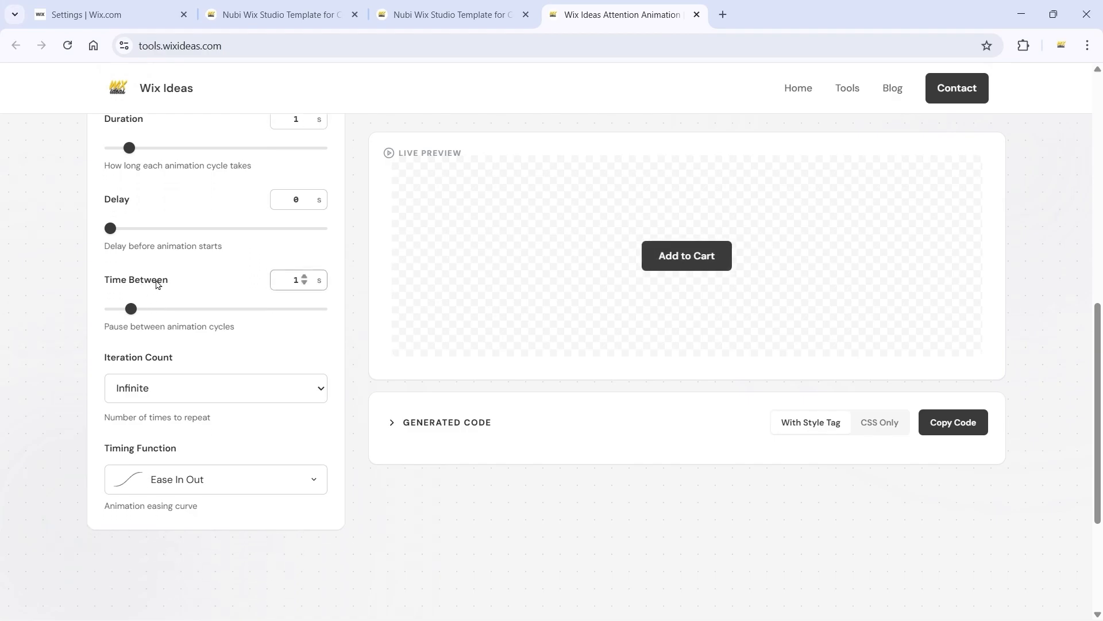
double_click(295, 279)
type("3")
left_click(356, 292)
double_click(294, 280)
type("2")
left_click(353, 290)
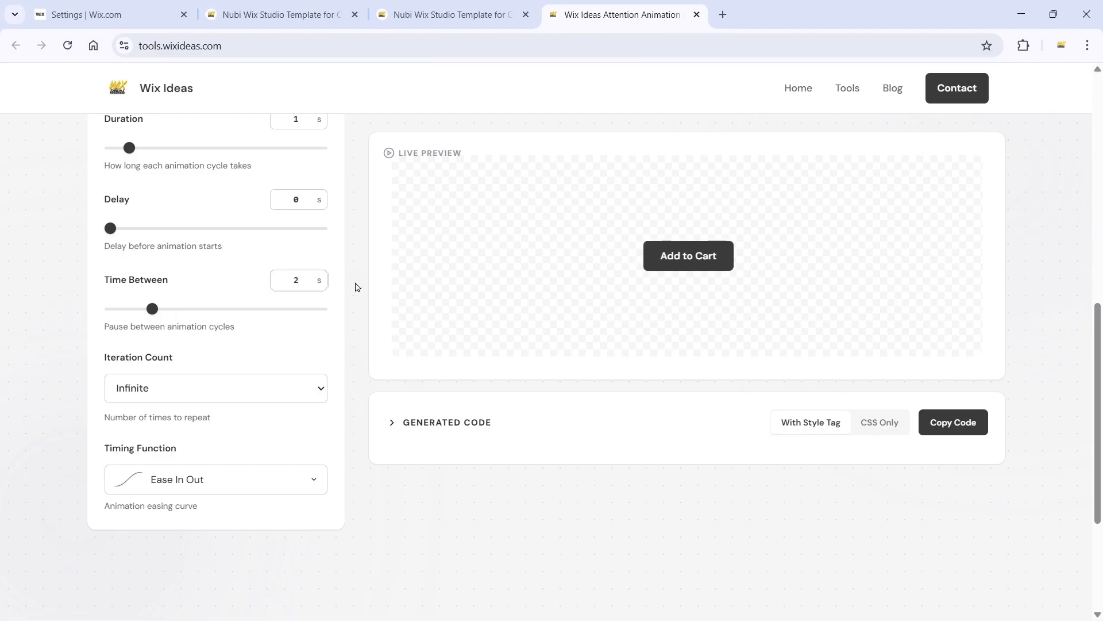
Step: Try iteration counts of 2 Times and 5 Times for the animation, and return the count to Infinite
scroll(352, 319, "down", 1)
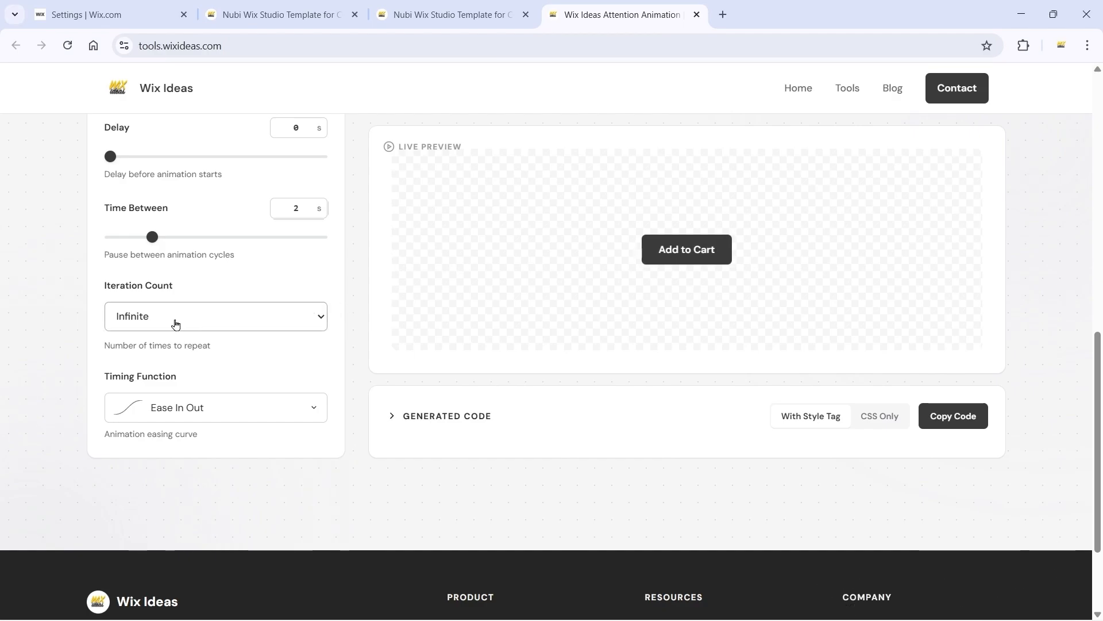
left_click(175, 325)
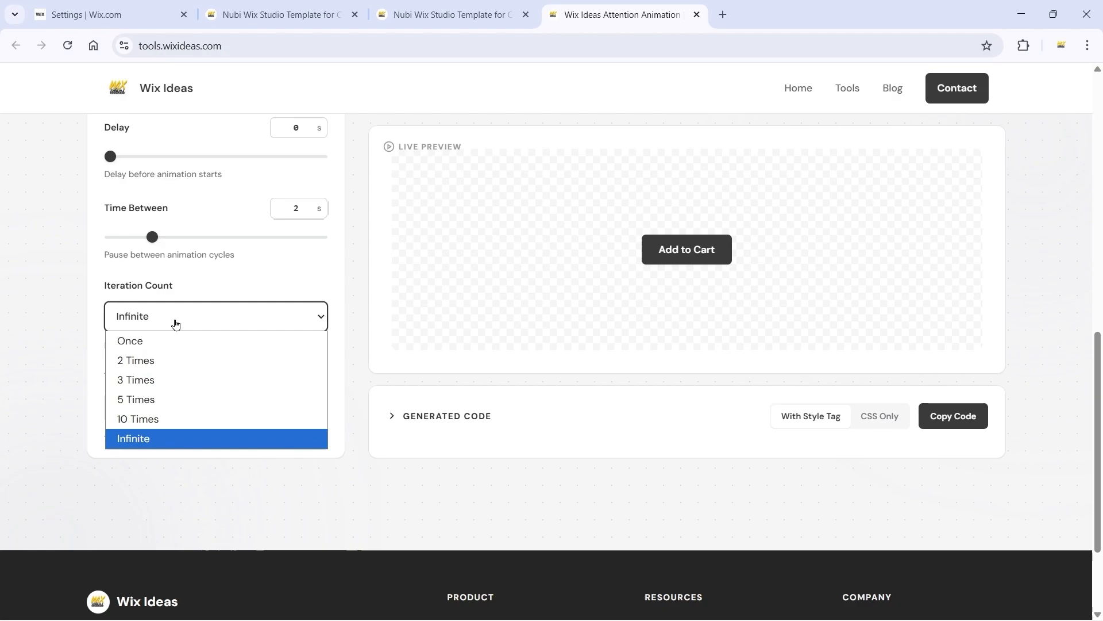
left_click(175, 359)
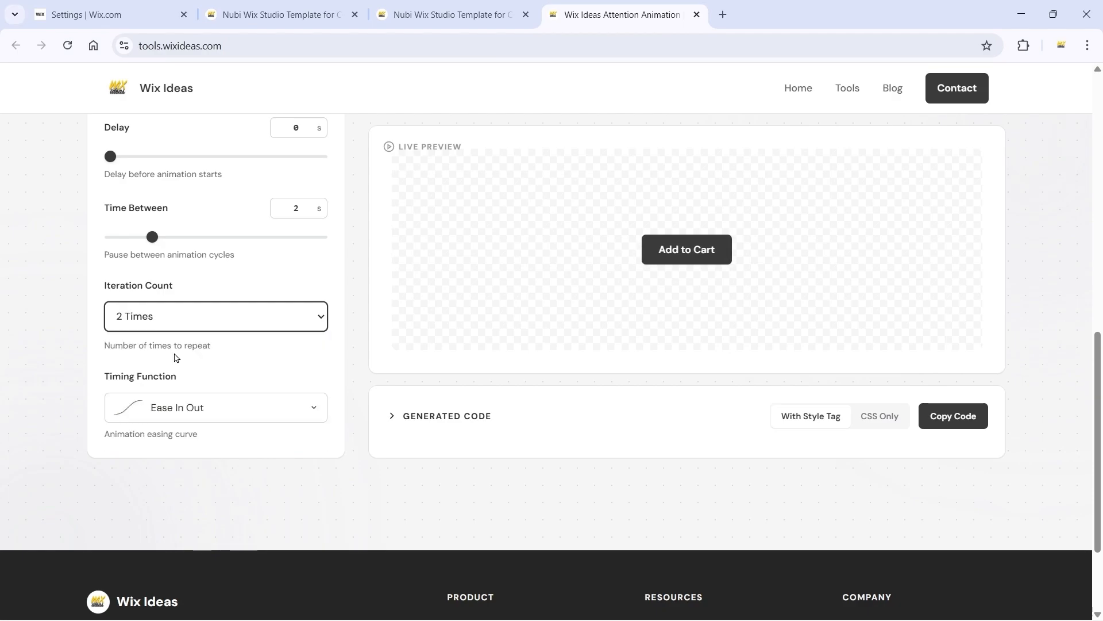
left_click(232, 359)
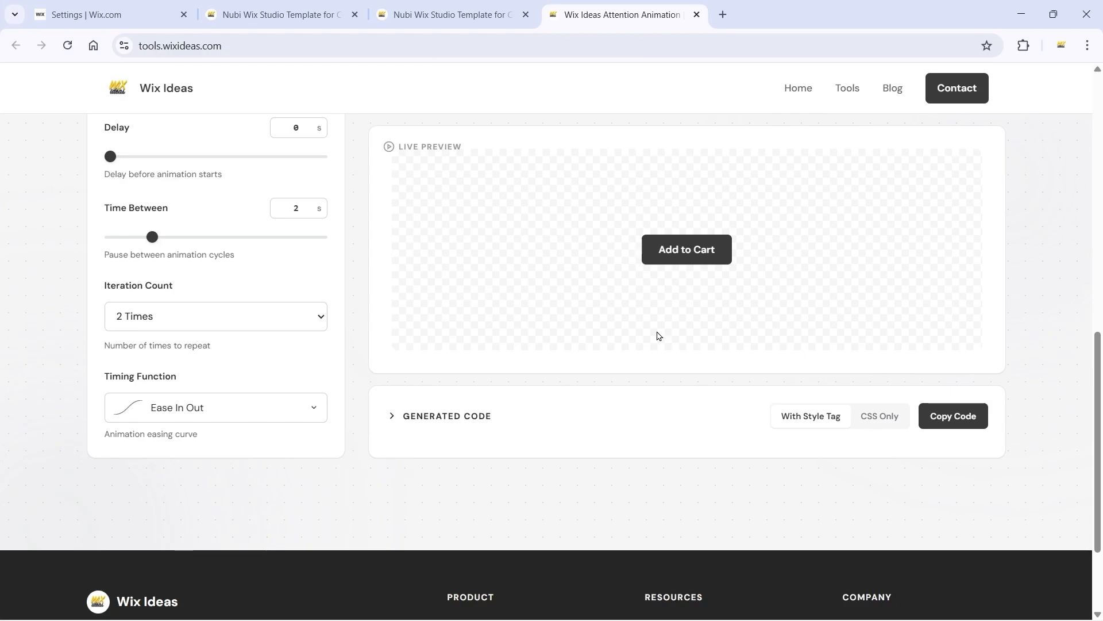
left_click(187, 327)
left_click(175, 397)
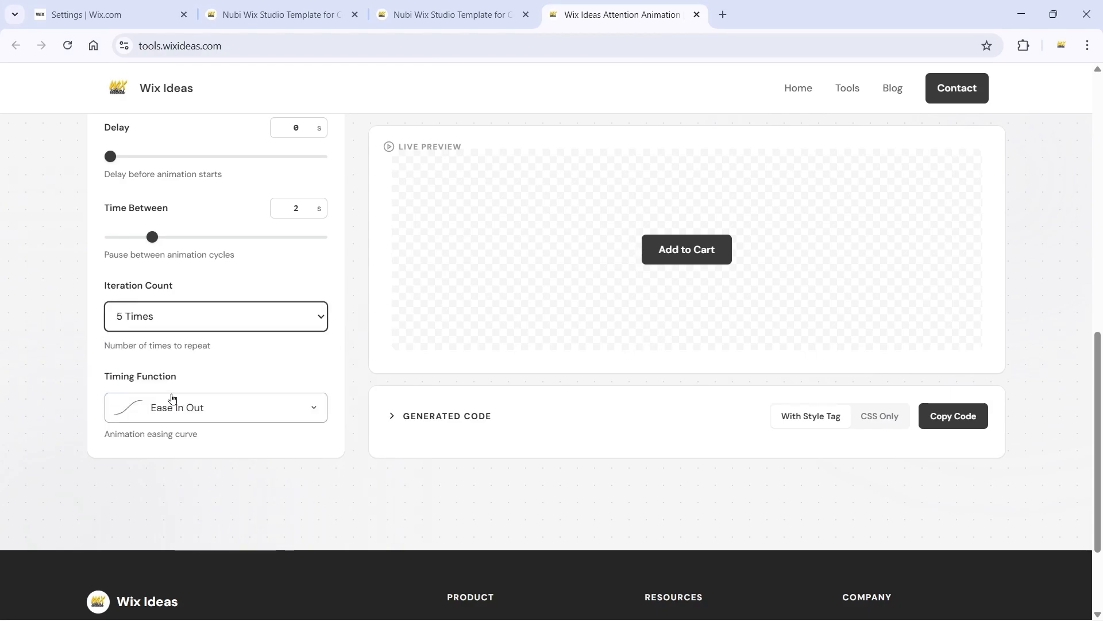
left_click(235, 356)
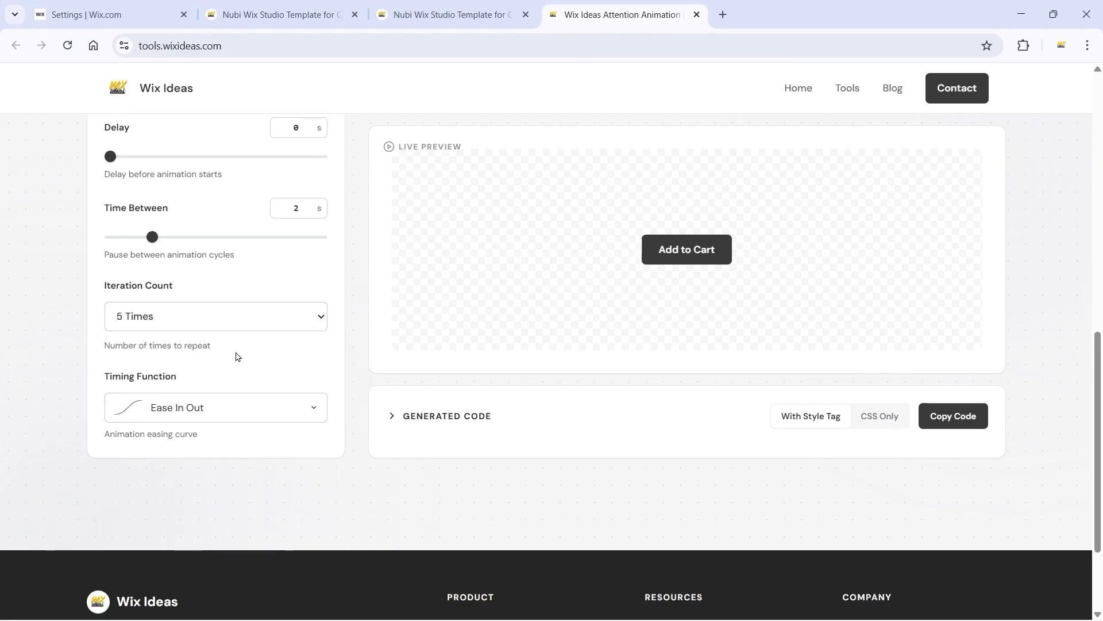
left_click(192, 314)
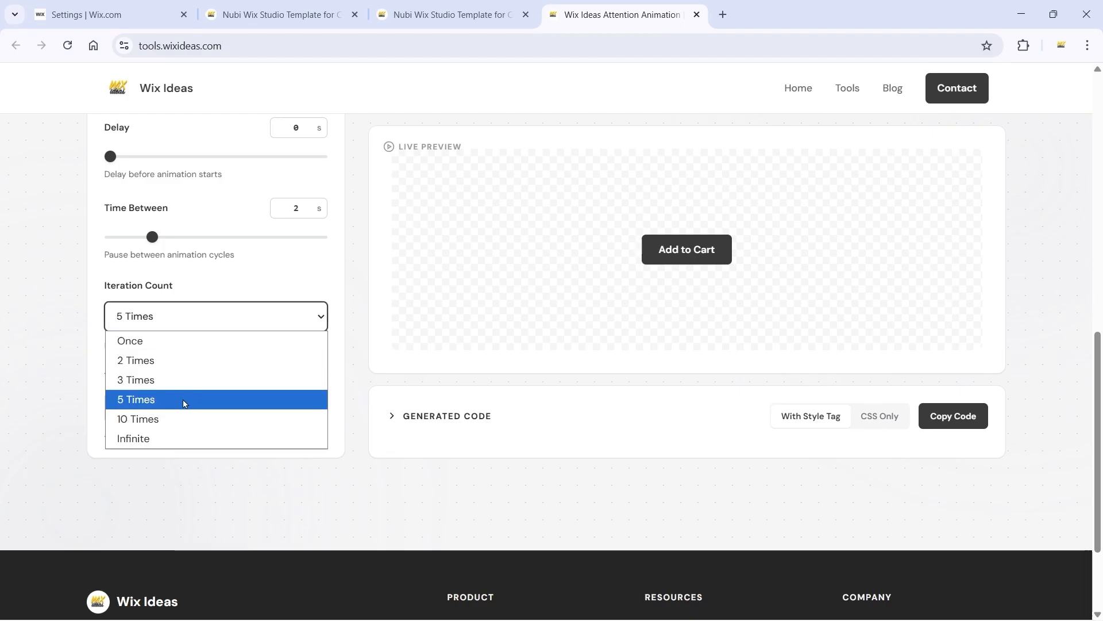
left_click(167, 438)
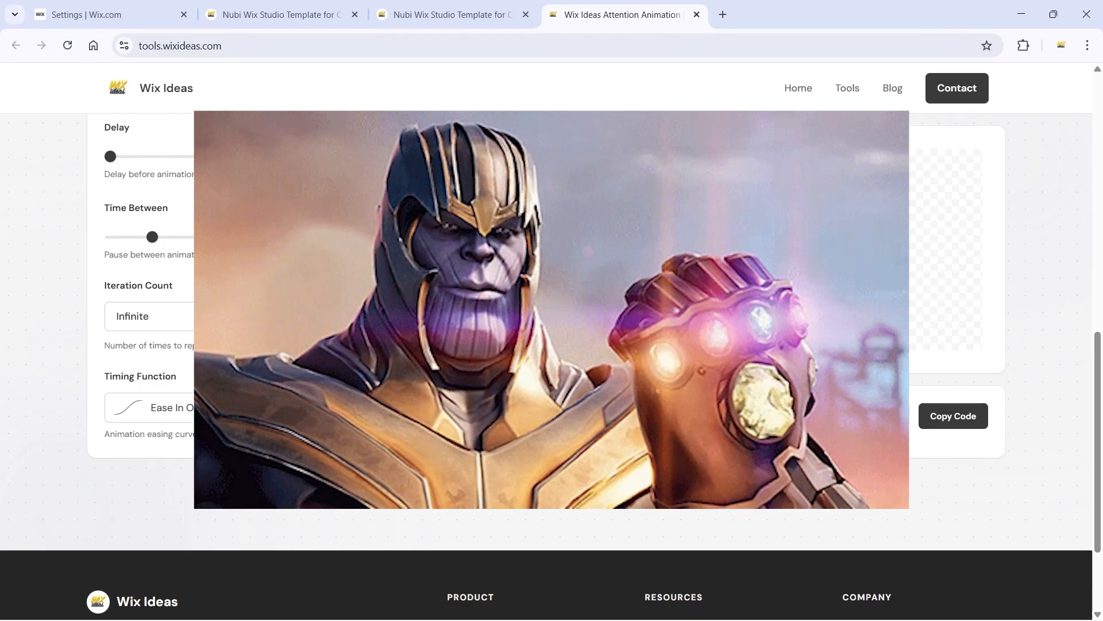
left_click(270, 365)
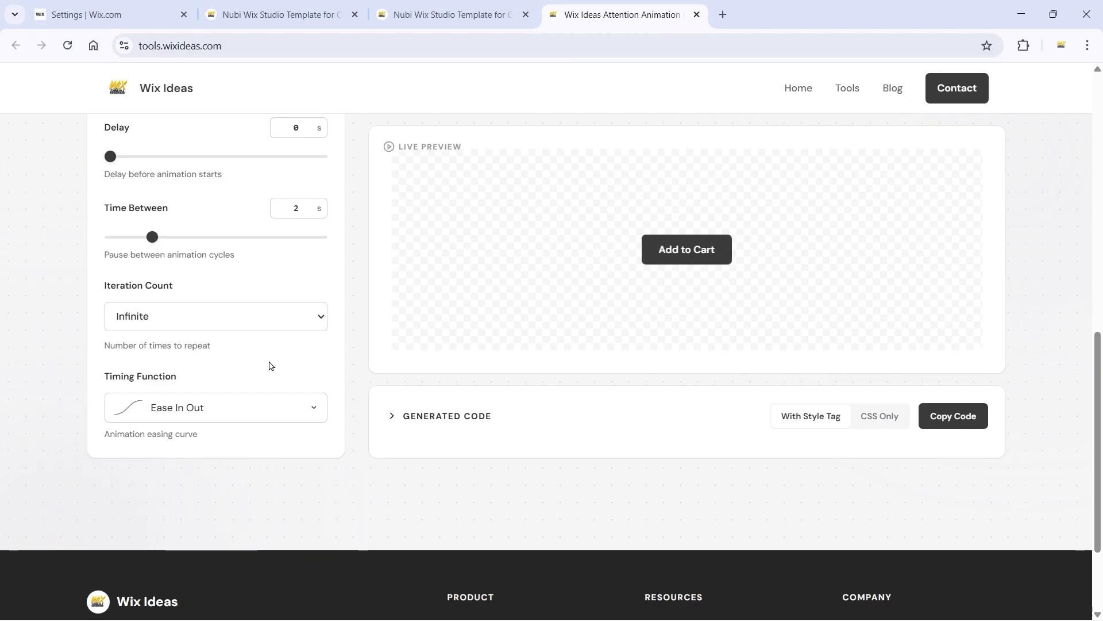
Step: Try the Ease In timing function for the animation, and return the easing curve to Ease In Out
scroll(270, 365, "down", 1)
left_click(232, 343)
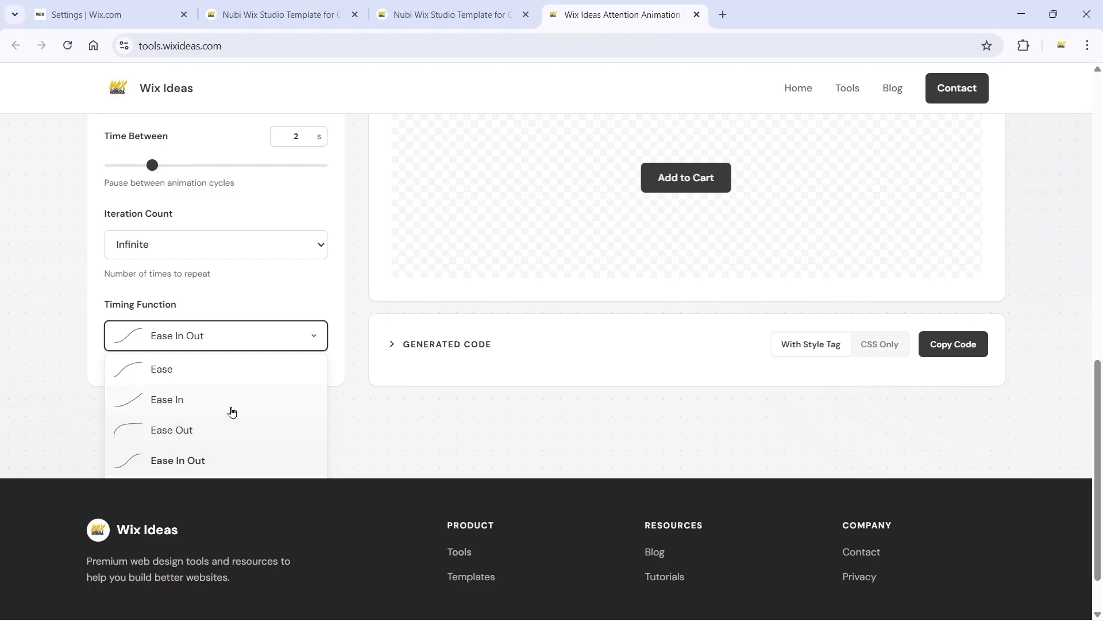
left_click(236, 406)
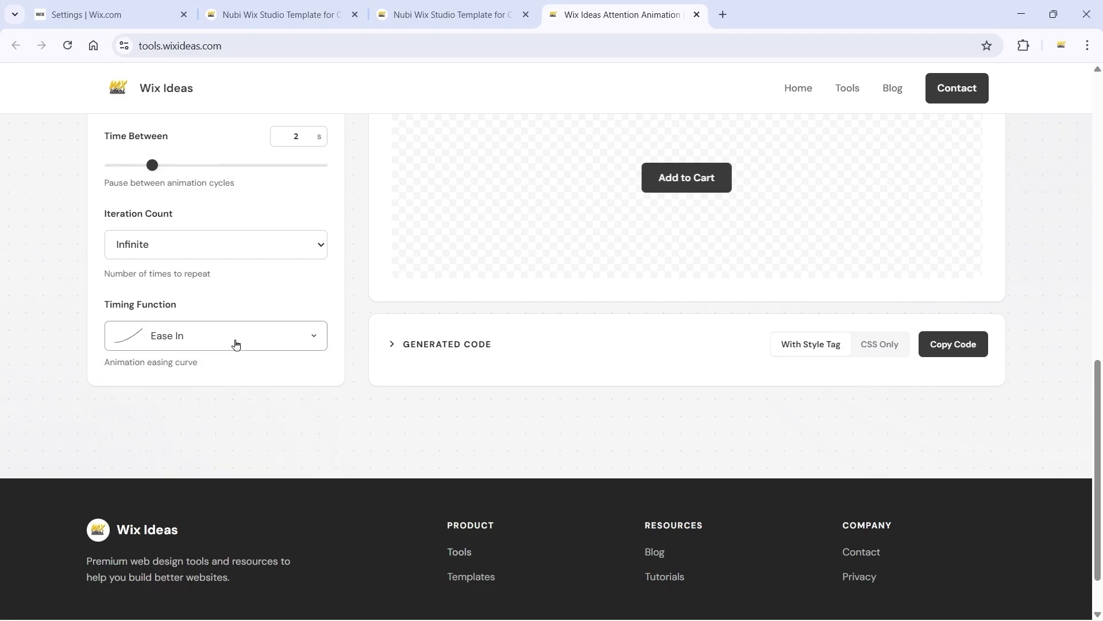
left_click(234, 343)
left_click(229, 461)
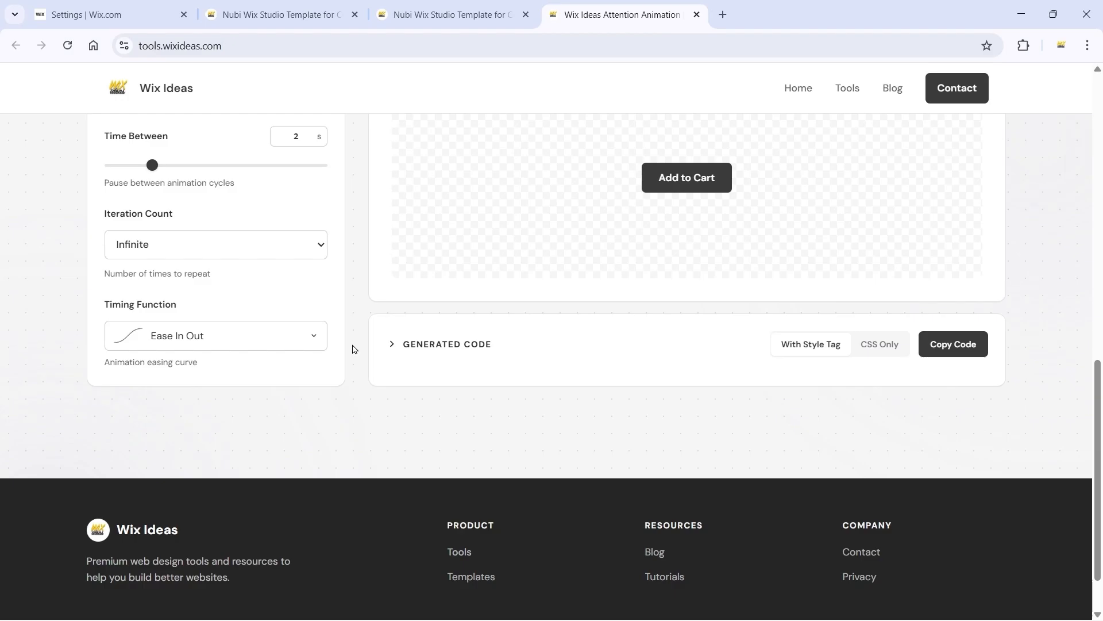
scroll(542, 399, "up", 1)
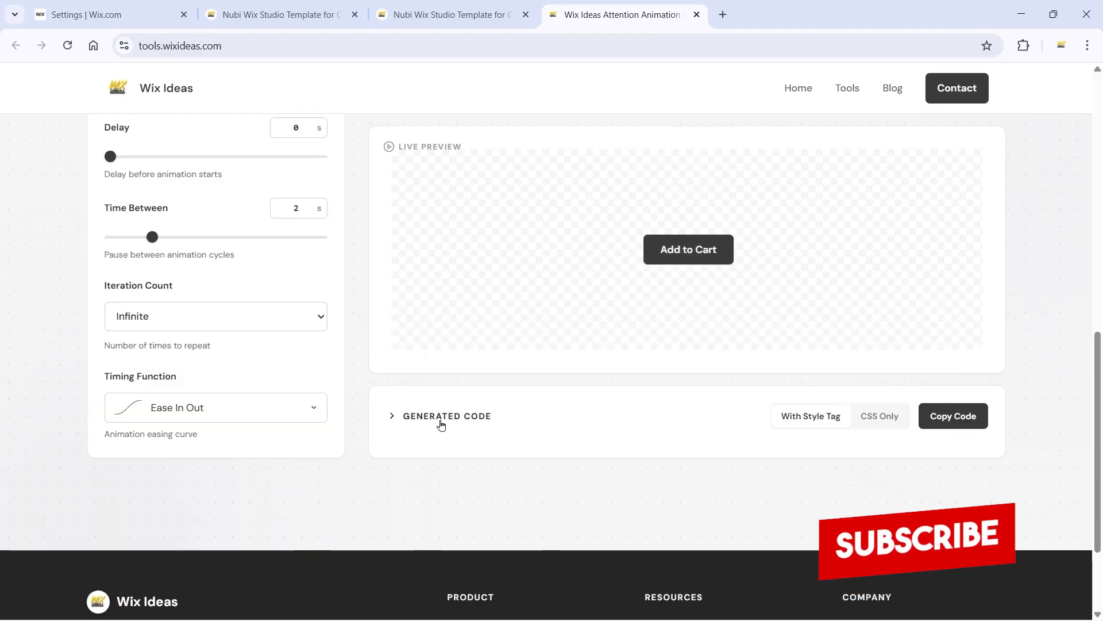
Step: Expand the generated code, try a Time Between of 3 s, and return the pause to 2 s
left_click(425, 417)
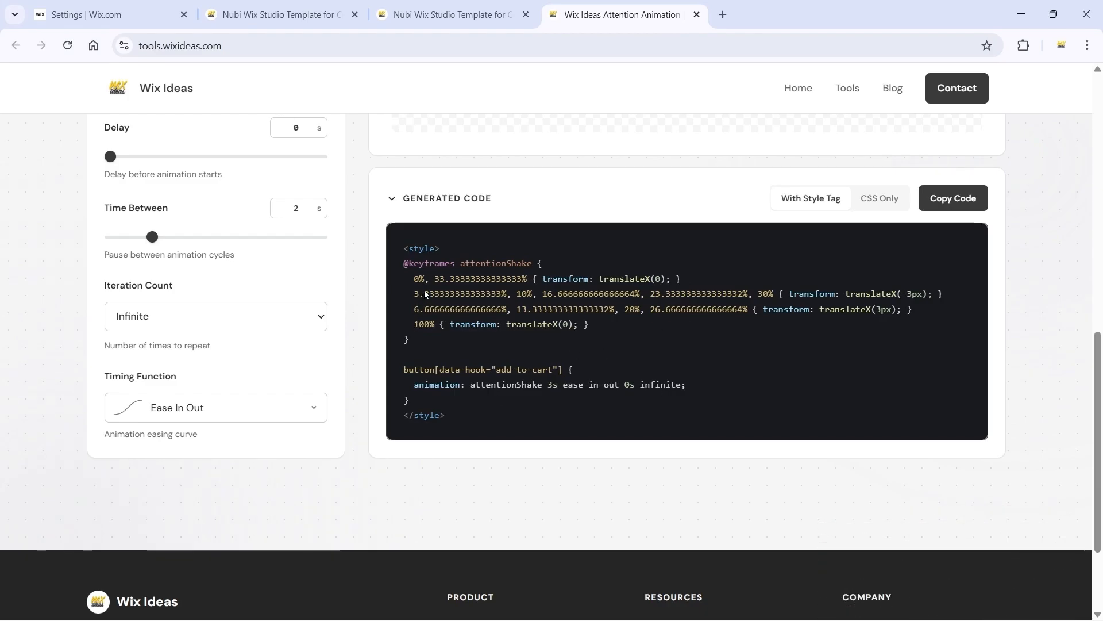
double_click(296, 209)
type("3")
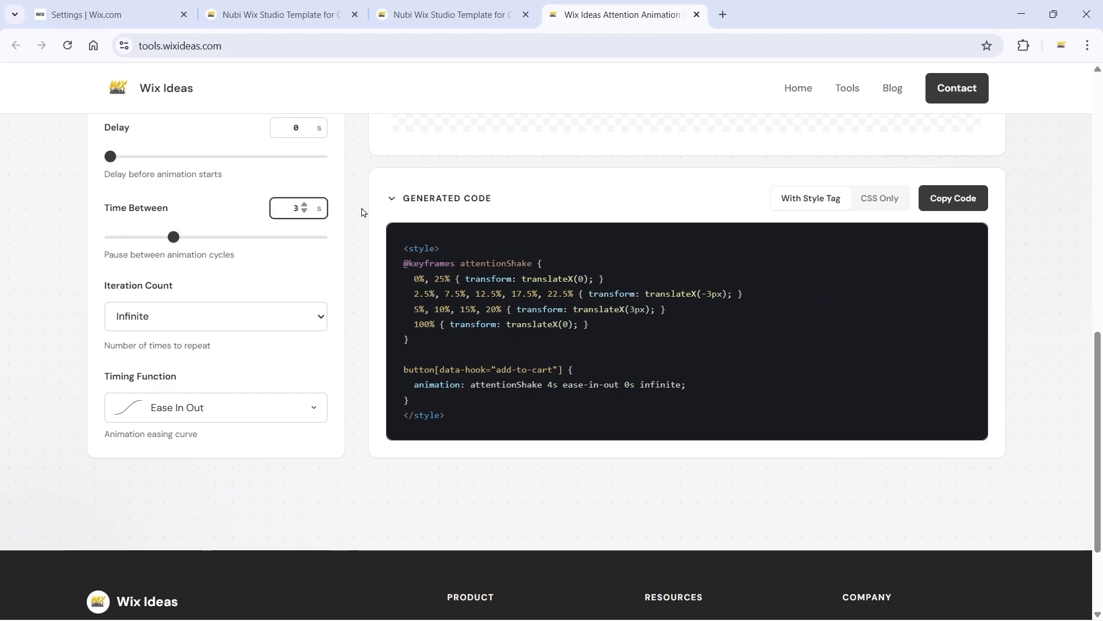
left_click(356, 209)
left_click(303, 205)
left_click(304, 211)
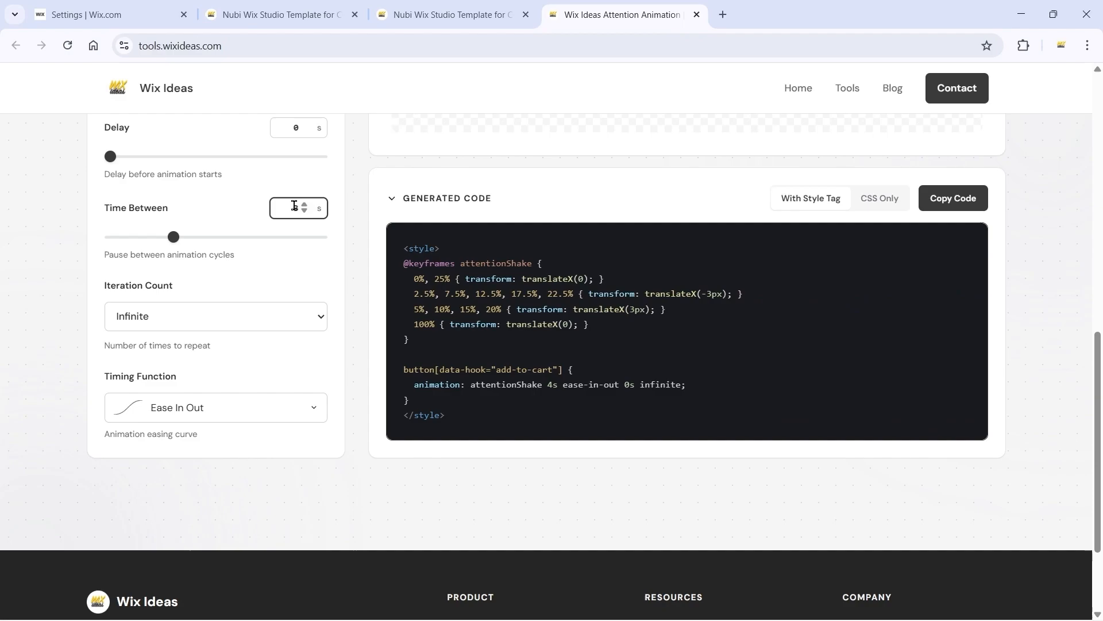
left_click(305, 211)
left_click(366, 239)
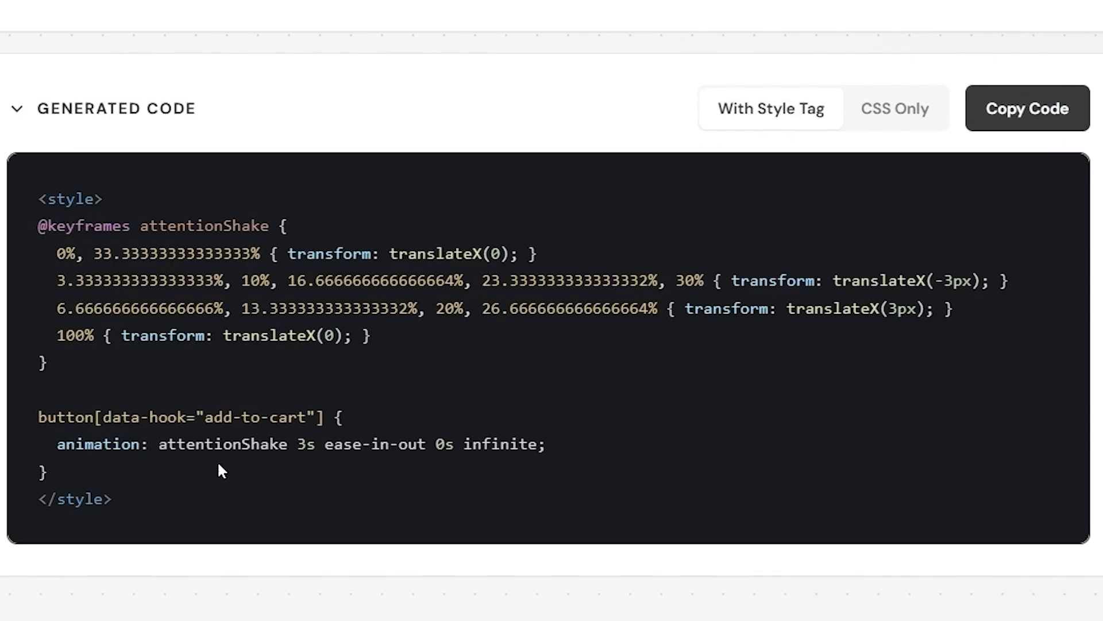
Step: Look at the CSS Only version of the generated code, switch back to With Style Tag, and copy the code
left_click(885, 109)
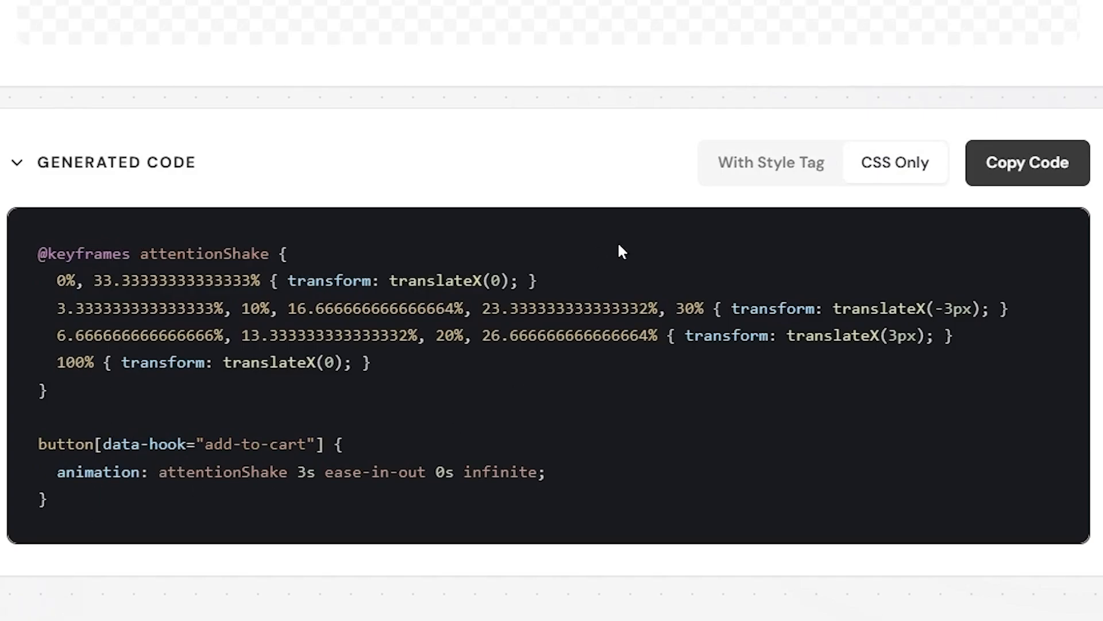
left_click(773, 163)
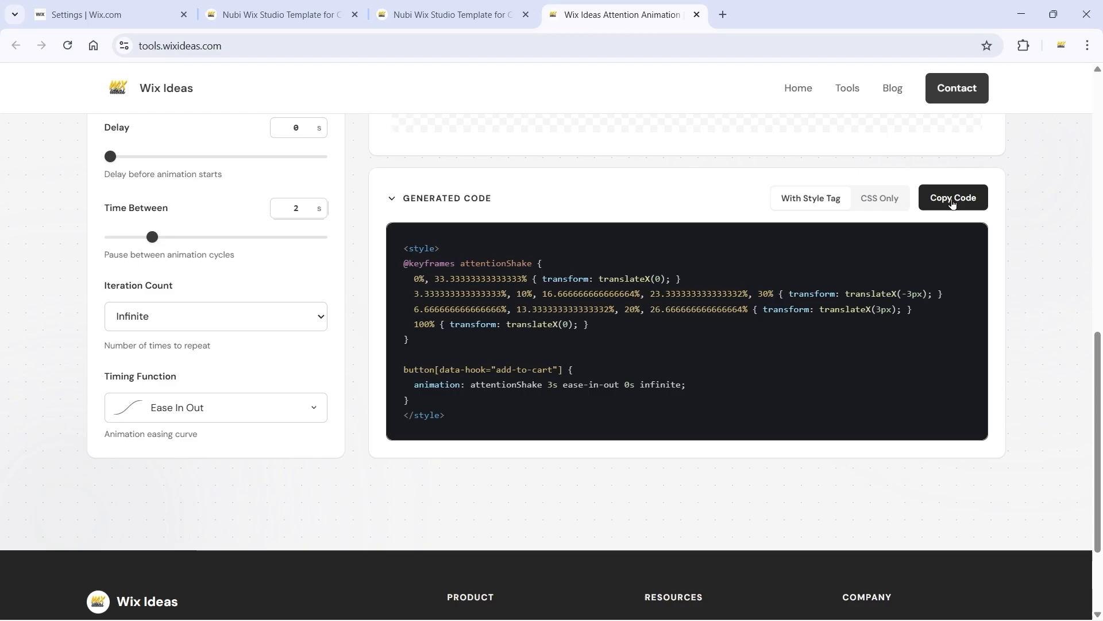
left_click(1008, 115)
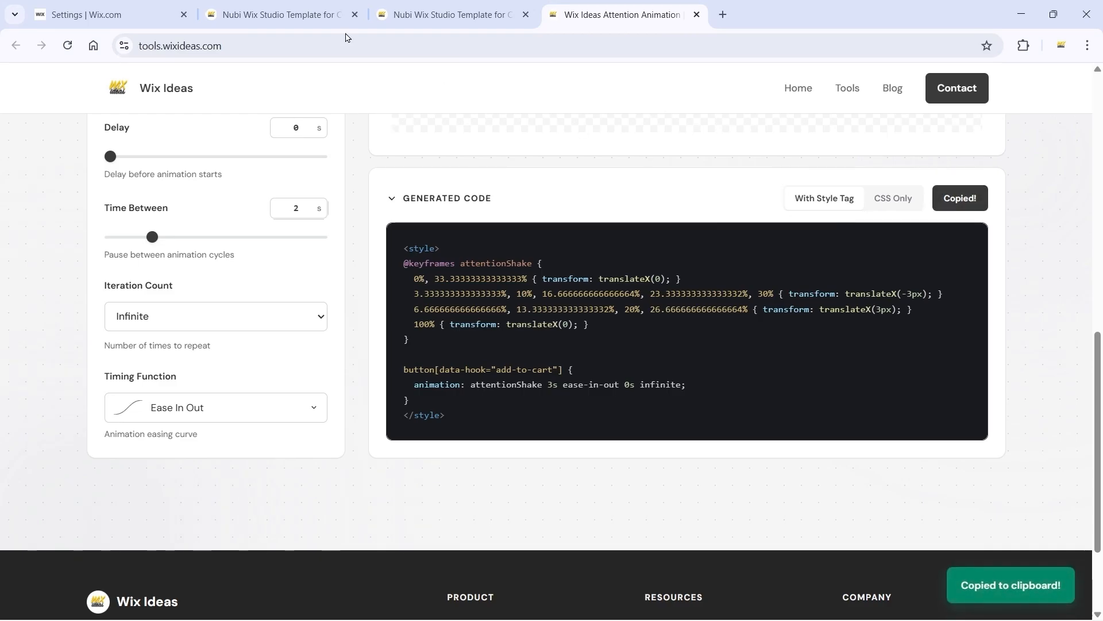
Step: Switch to the Wix dashboard and paste the copied animation code as the new custom code snippet
left_click(109, 14)
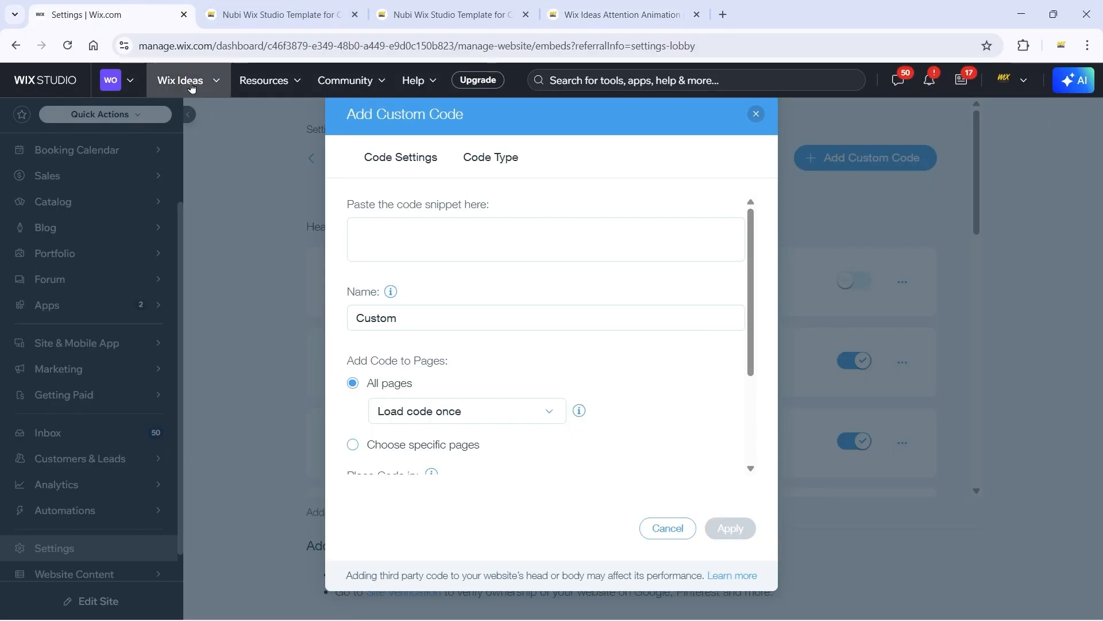
left_click(421, 238)
key("ctrl+v")
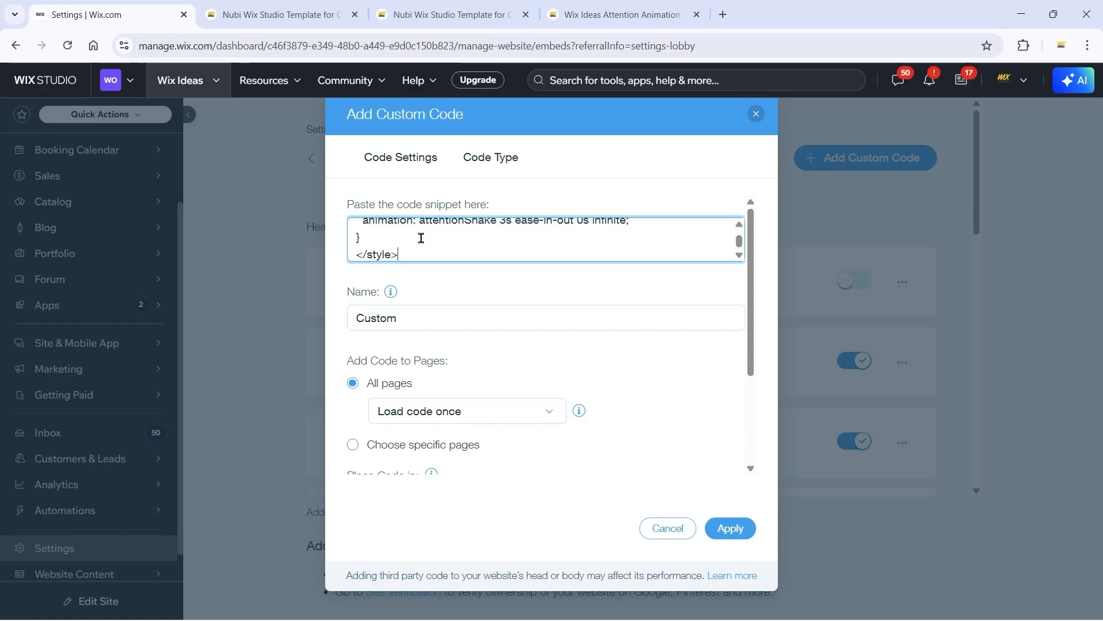
Step: Name the custom code snippet "Product Add Cart Attention Button" and apply it to the site
left_click(443, 317)
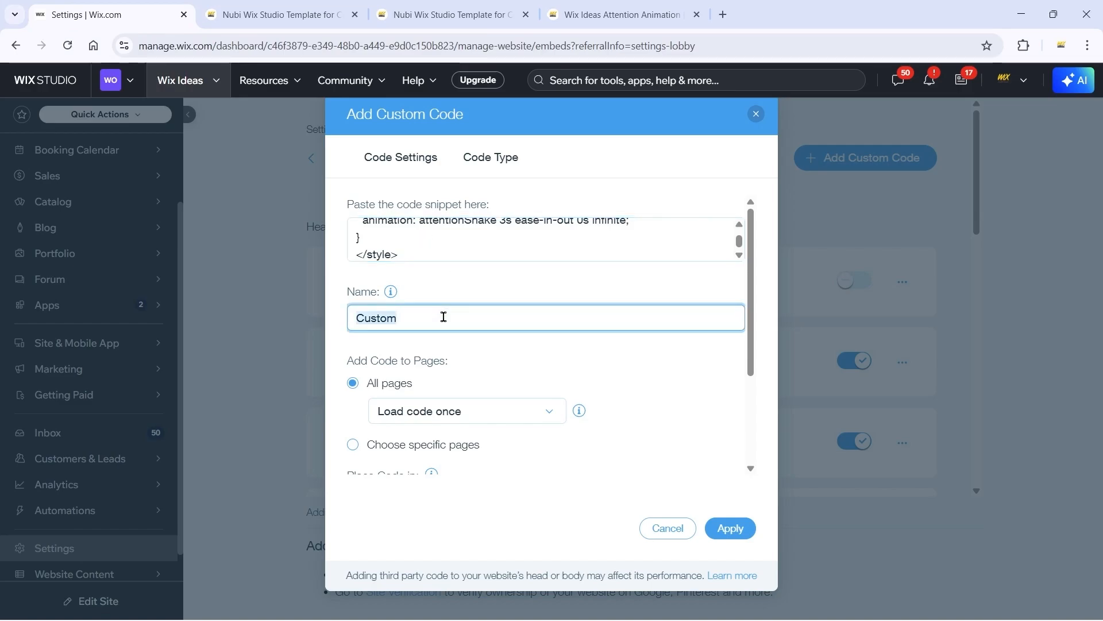
type("Product")
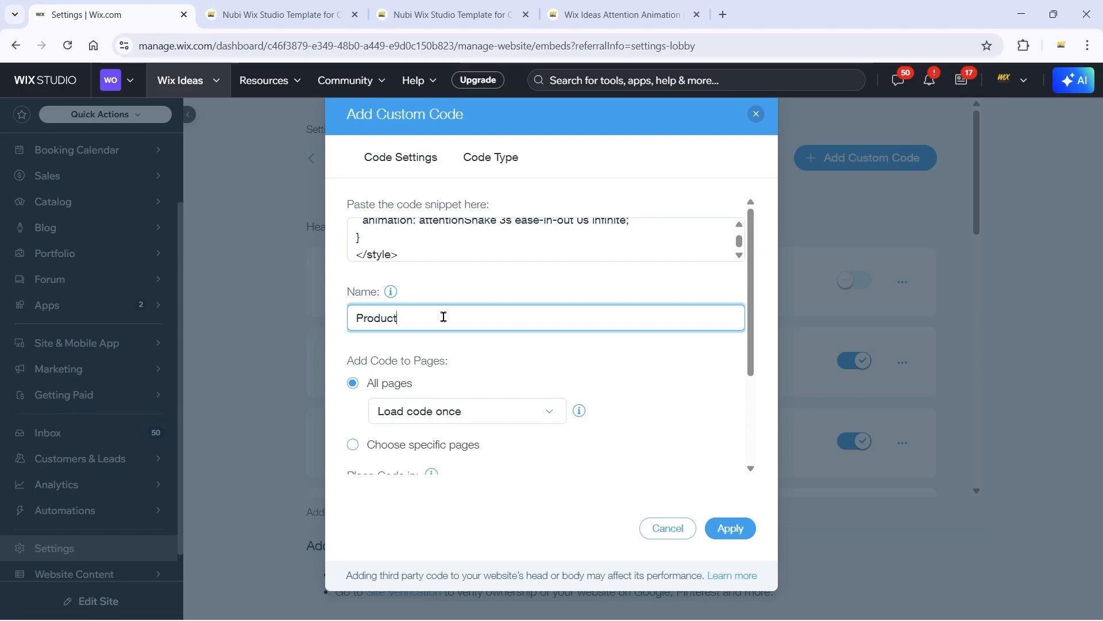
type(" Add Cart Atten")
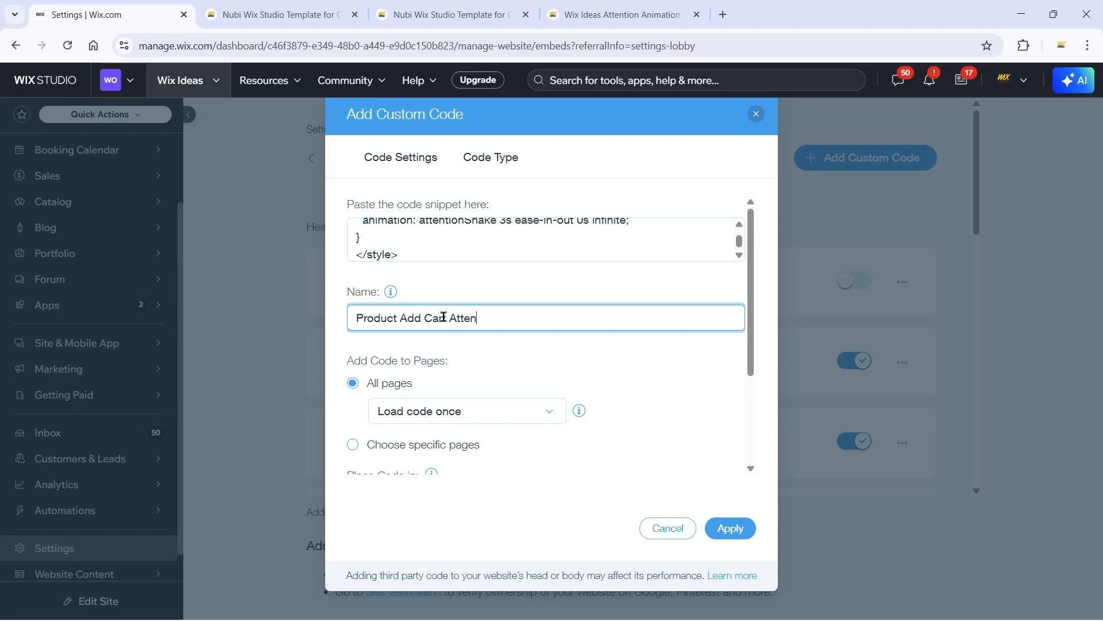
type("tion Button")
left_click(496, 352)
scroll(496, 353, "down", 3)
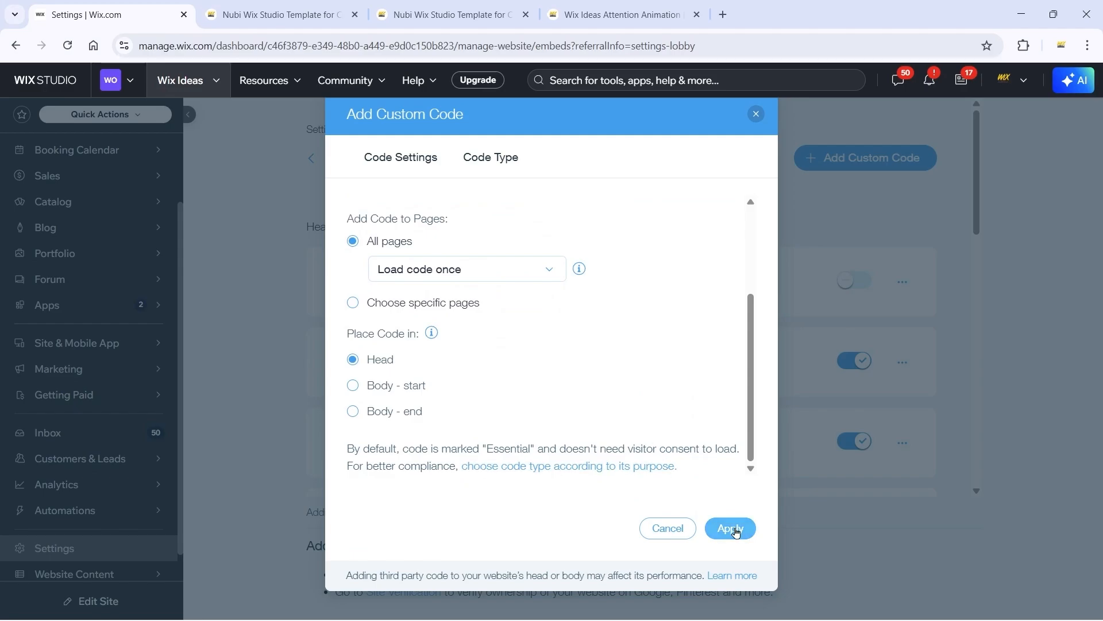
left_click(735, 531)
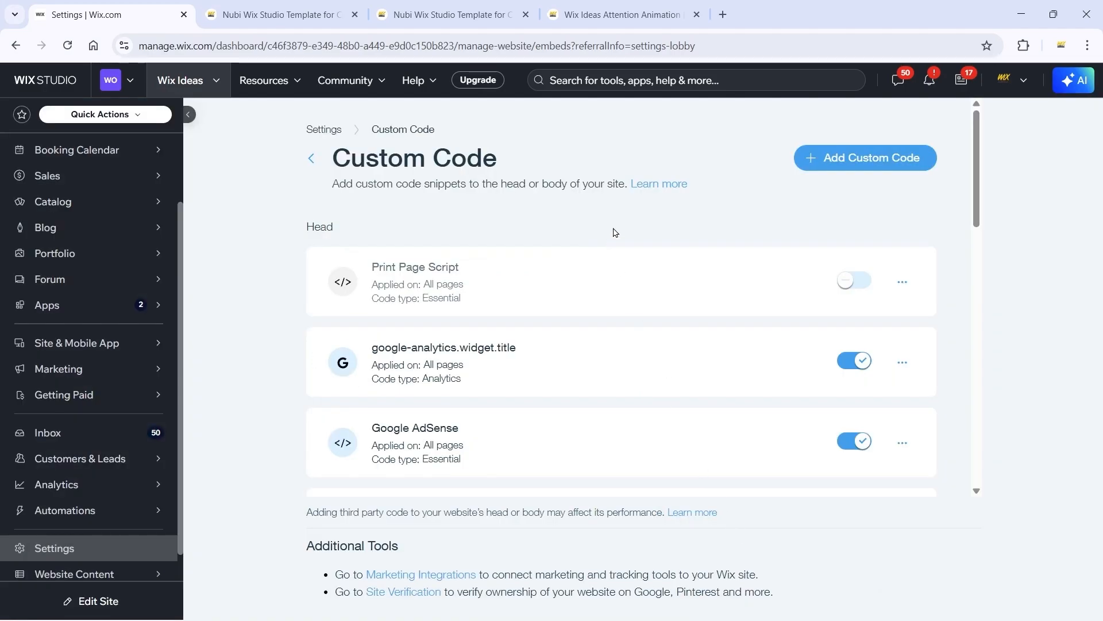
Step: Close the duplicate product page and reload the remaining one to check the Add to Cart button's animation
left_click(334, 12)
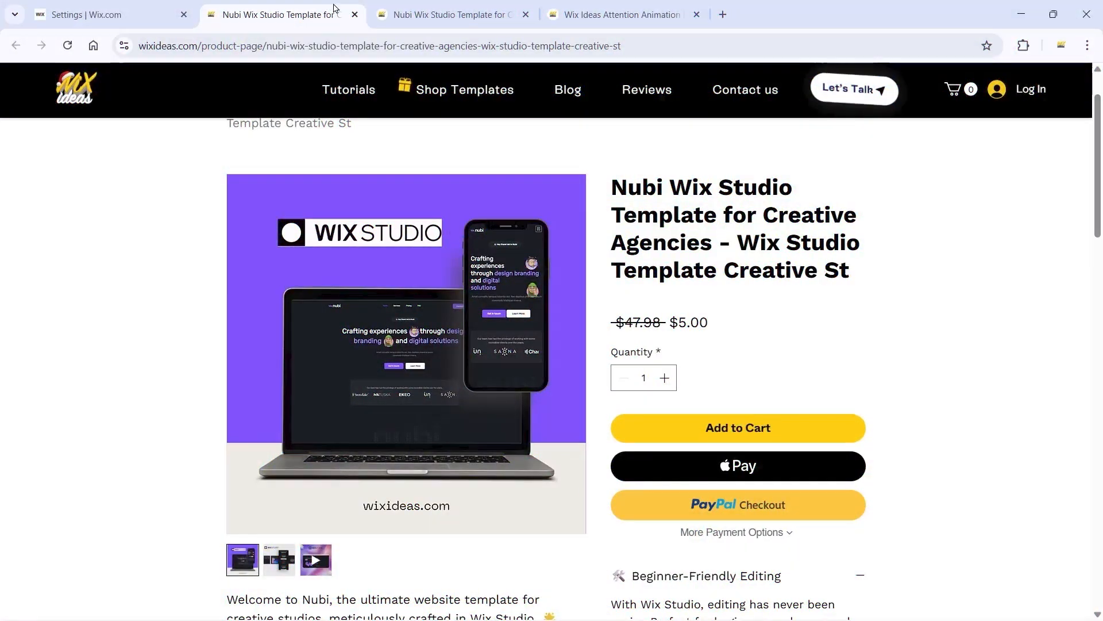
left_click(353, 15)
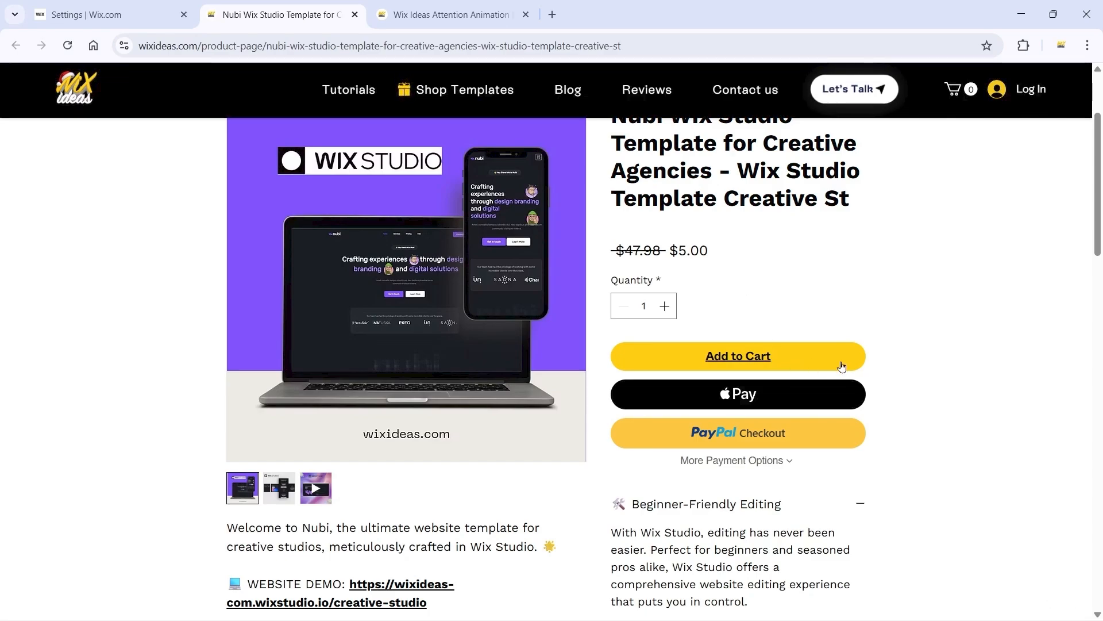
left_click(69, 47)
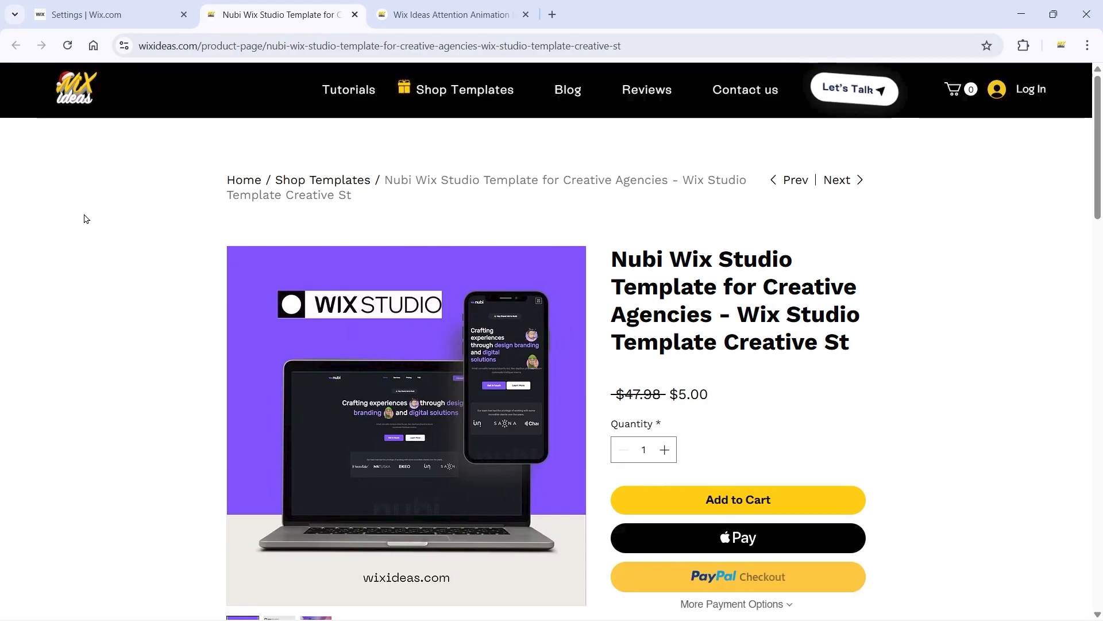
left_click(67, 45)
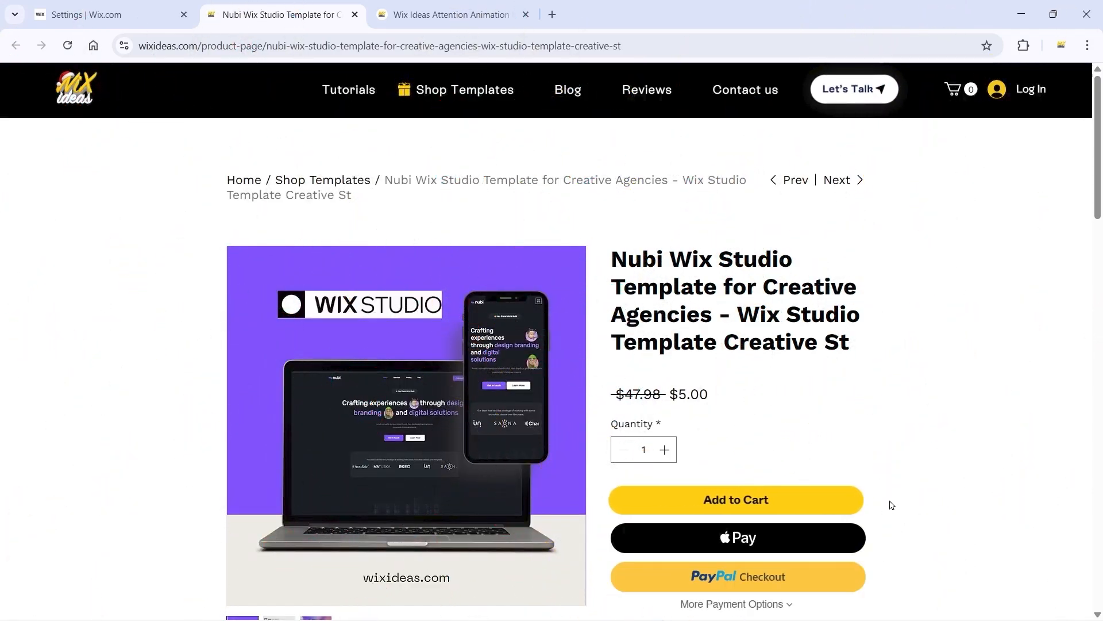
Step: Compare the generator's live preview with the animated Add to Cart button on the product page
left_click(451, 14)
scroll(673, 287, "up", 5)
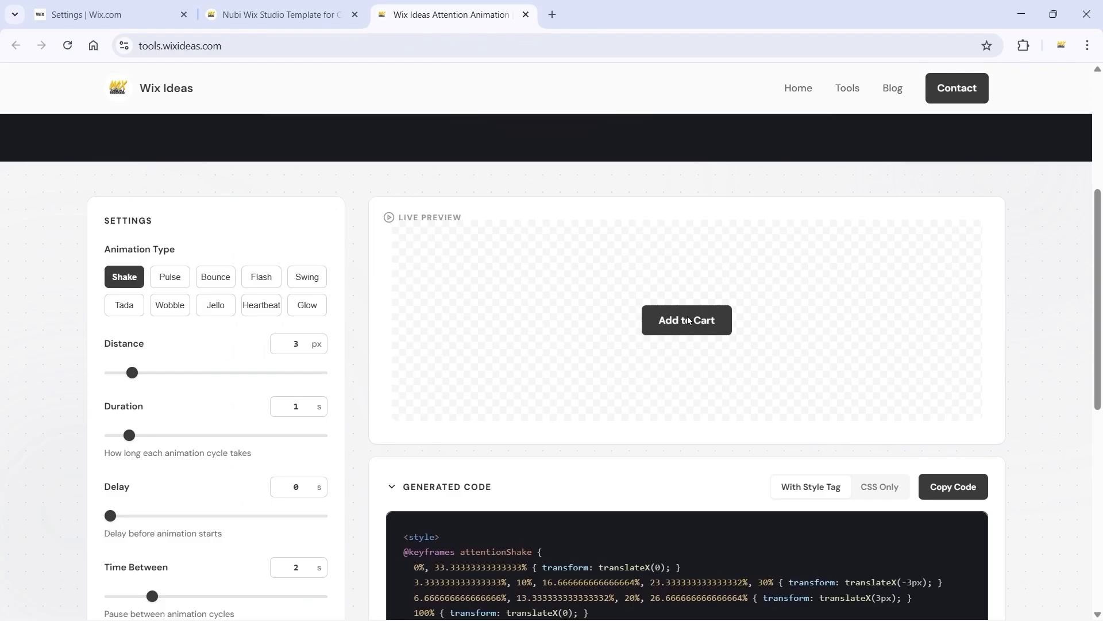
left_click(304, 14)
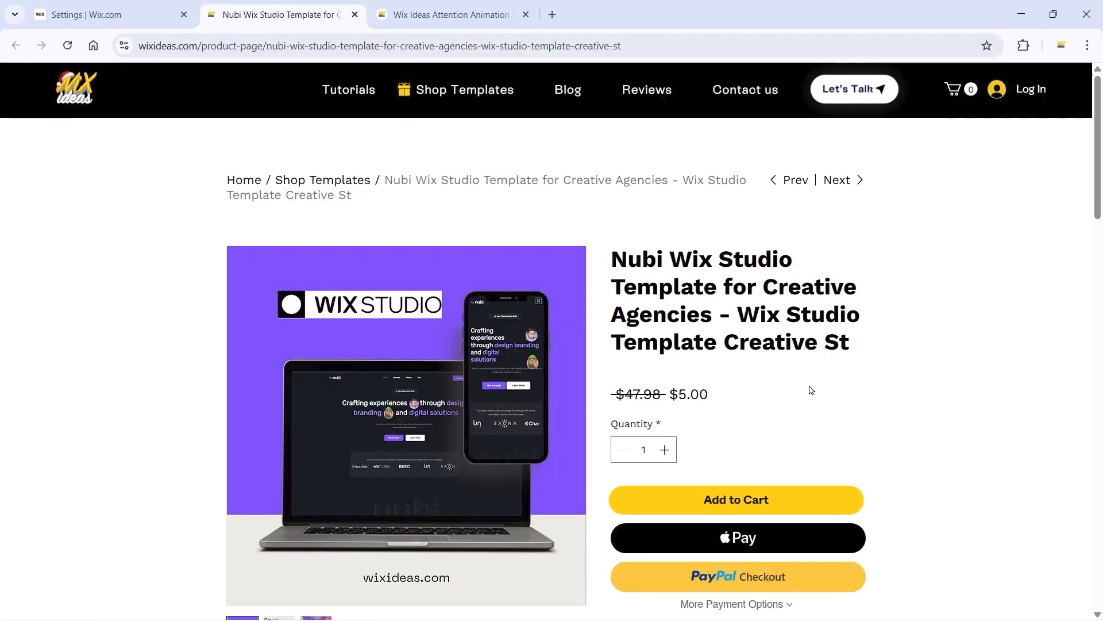
Step: Return to the attention animation generator, try the Pulse and Bounce types, and settle on Swing
left_click(453, 14)
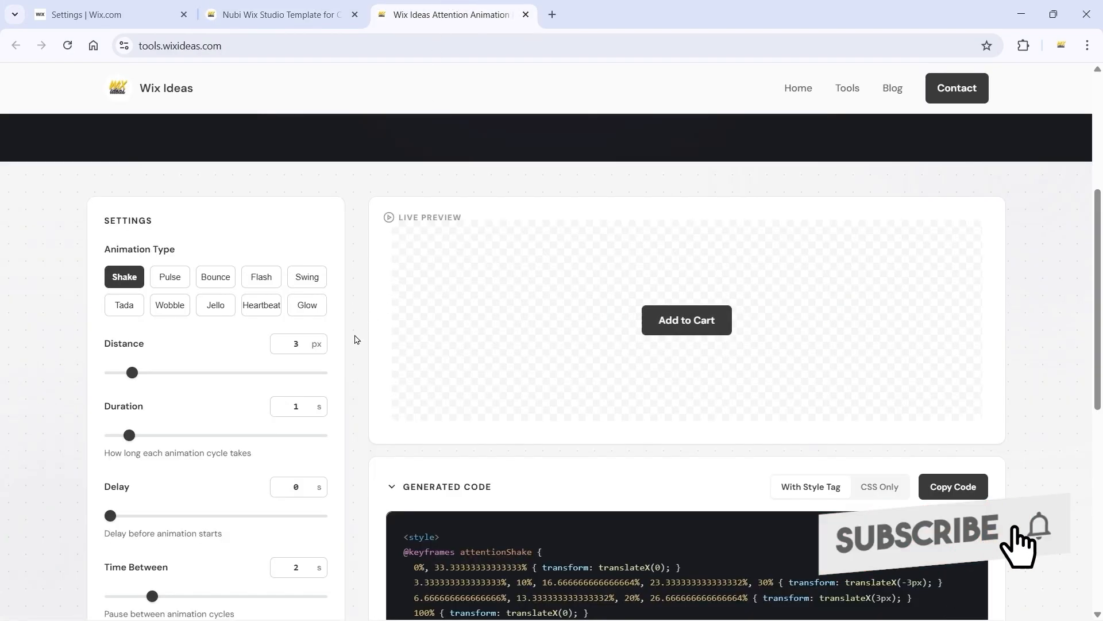
left_click(166, 275)
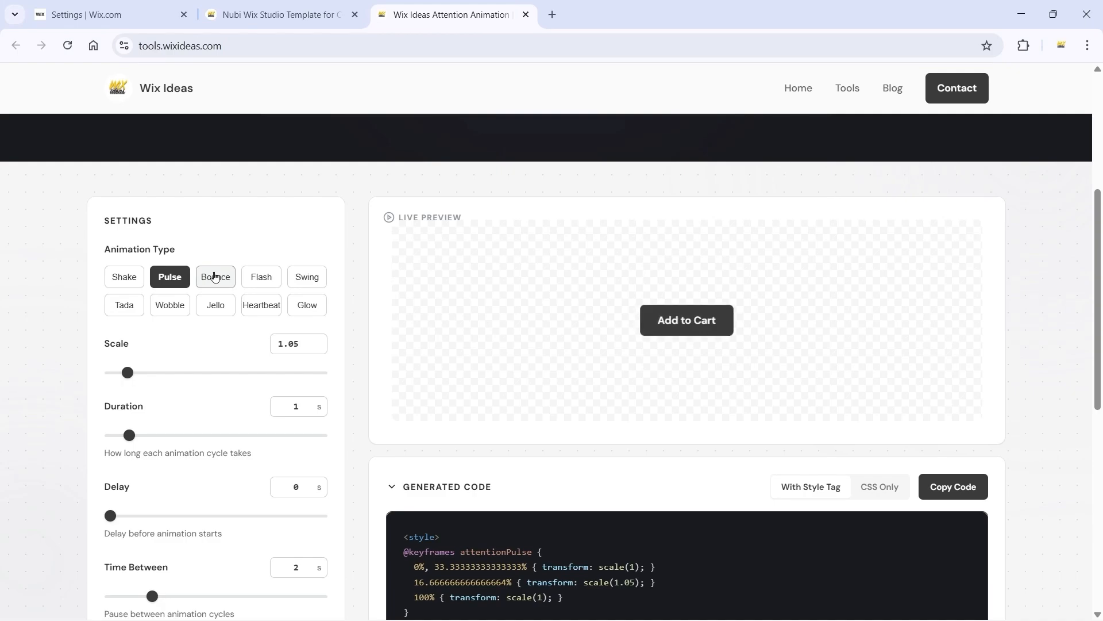
left_click(214, 277)
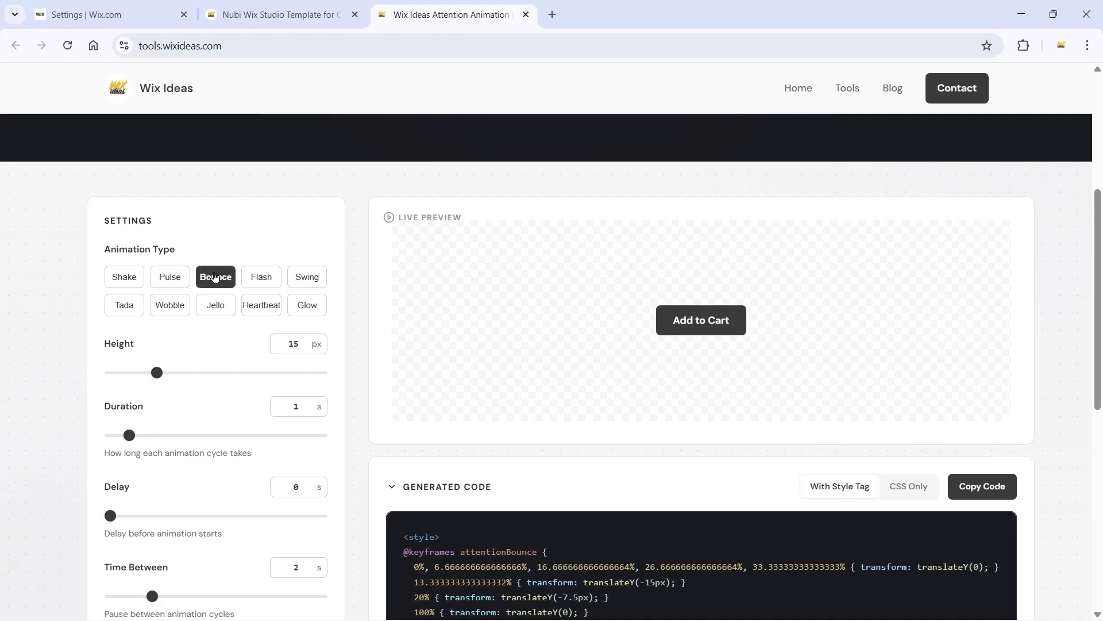
left_click(299, 282)
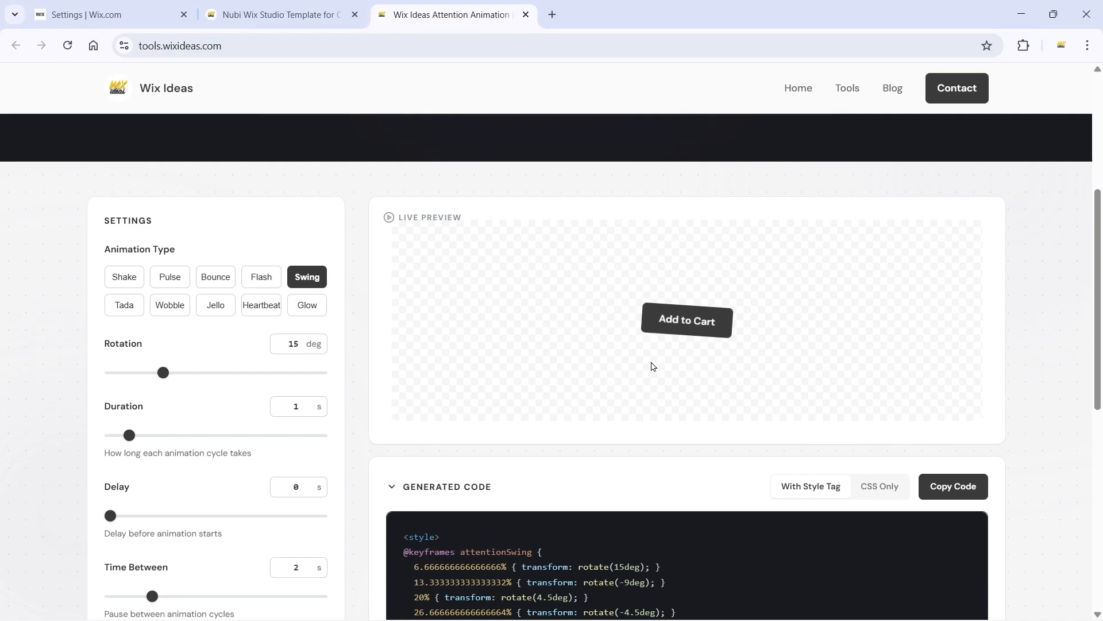
Step: Set the swing's rotation to 5 deg and, after trying a duration of 3.5 s, its duration to 0.5 s
left_click_drag(283, 343, 300, 348)
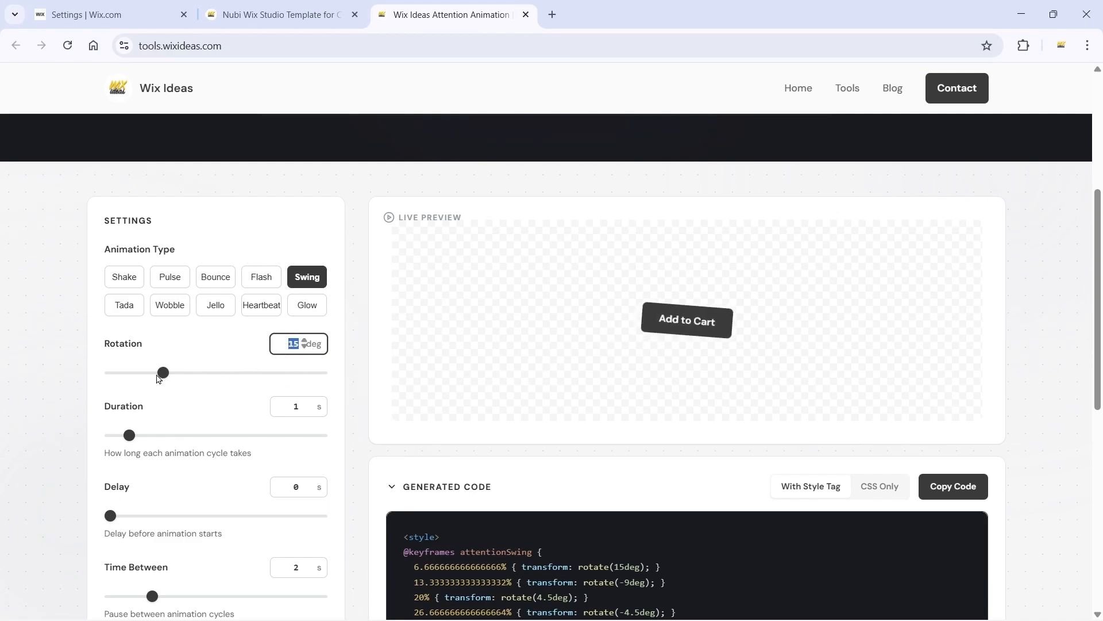
left_click_drag(161, 375, 107, 373)
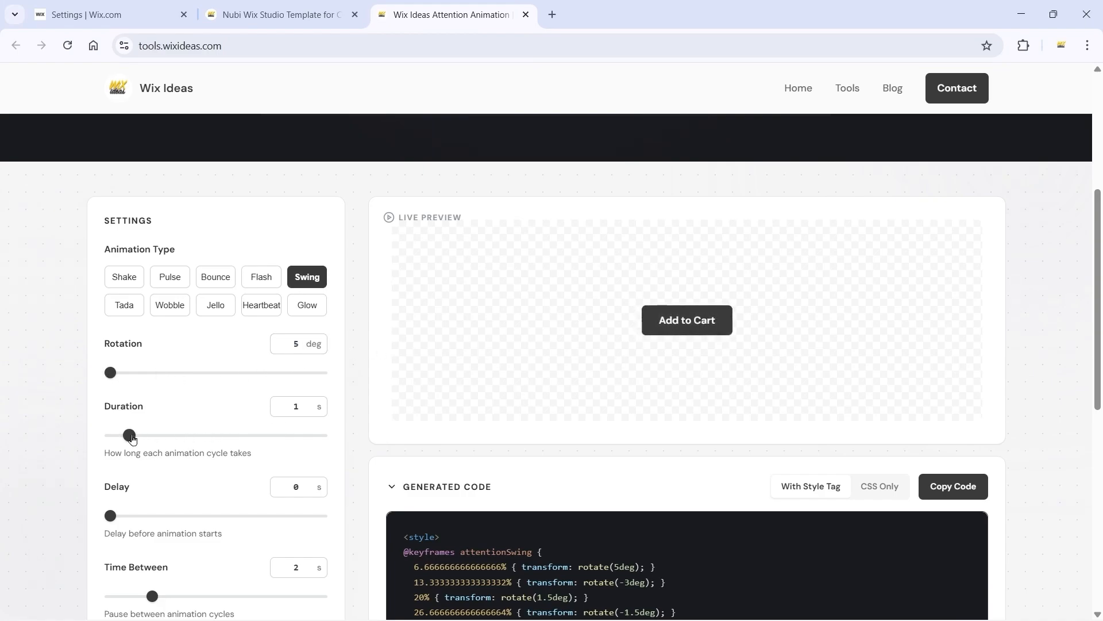
left_click_drag(132, 438, 182, 441)
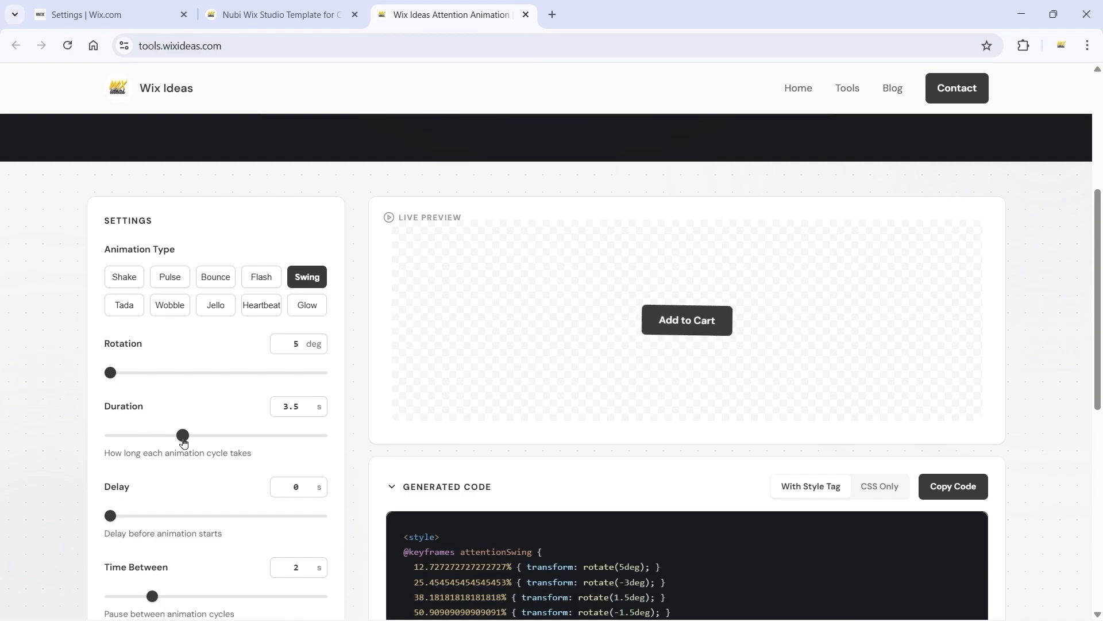
double_click(290, 404)
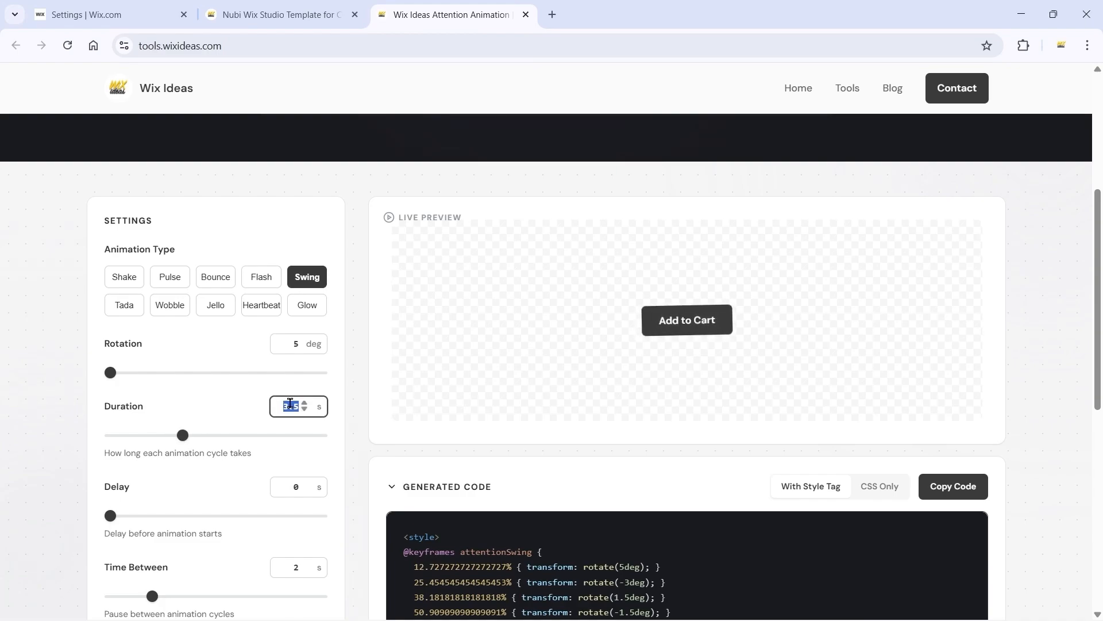
type("0.5")
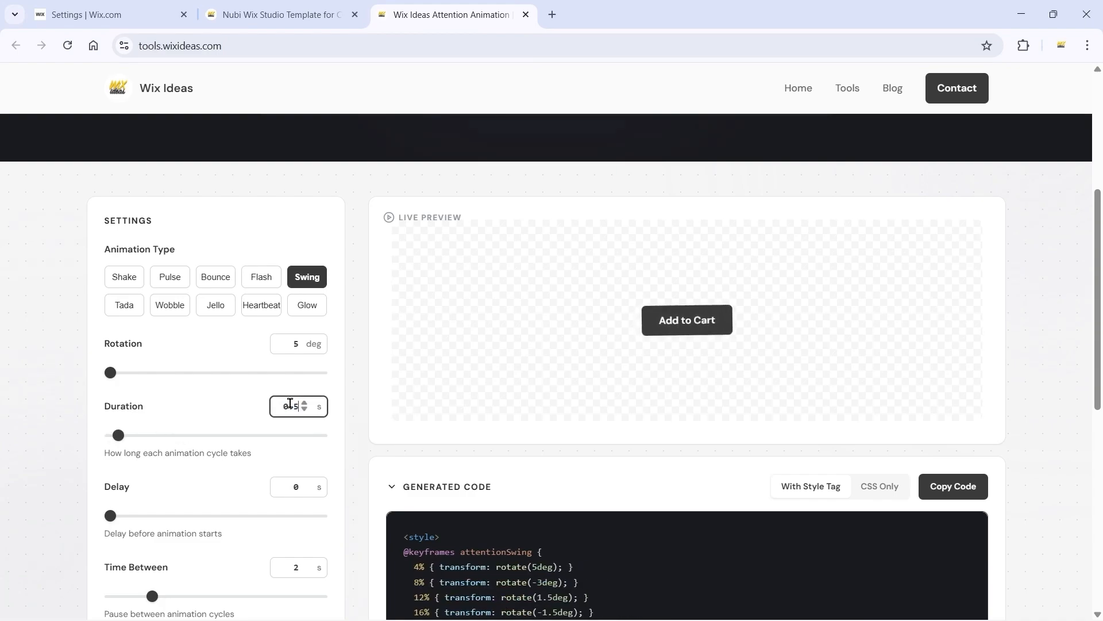
left_click(353, 398)
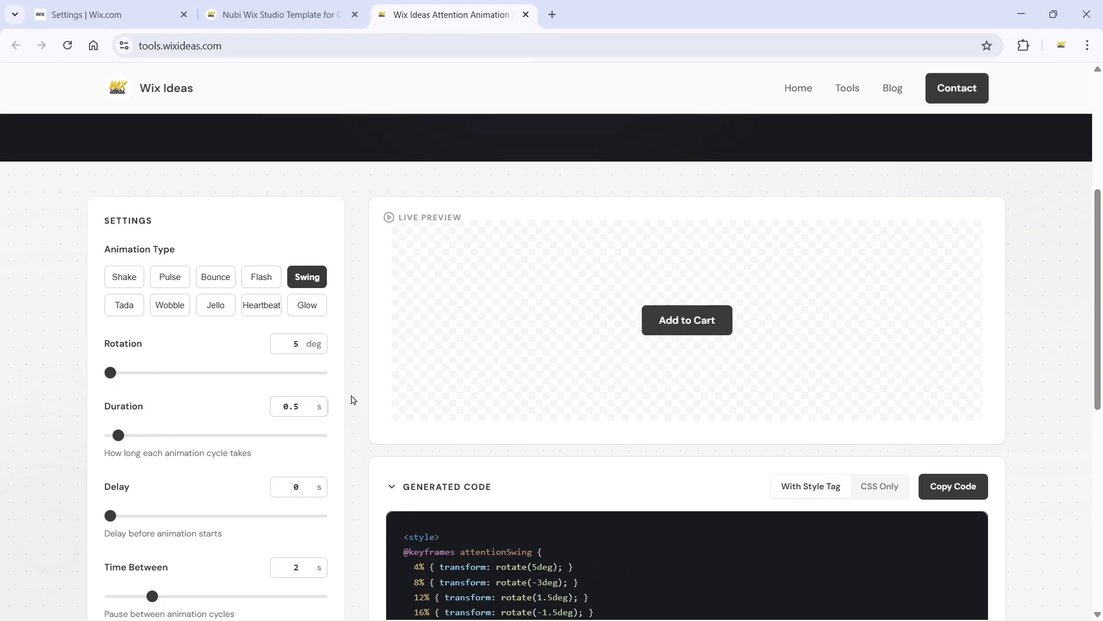
Step: Set the swing's Time Between to 3 s and copy its generated code with the style tag
scroll(353, 399, "down", 3)
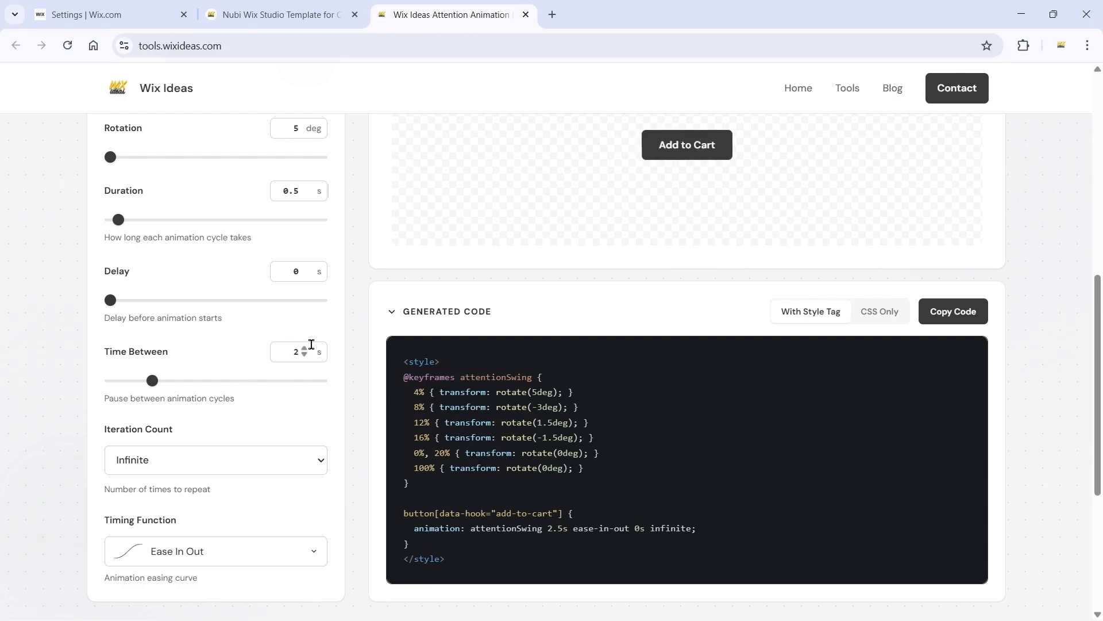
double_click(303, 352)
type("3")
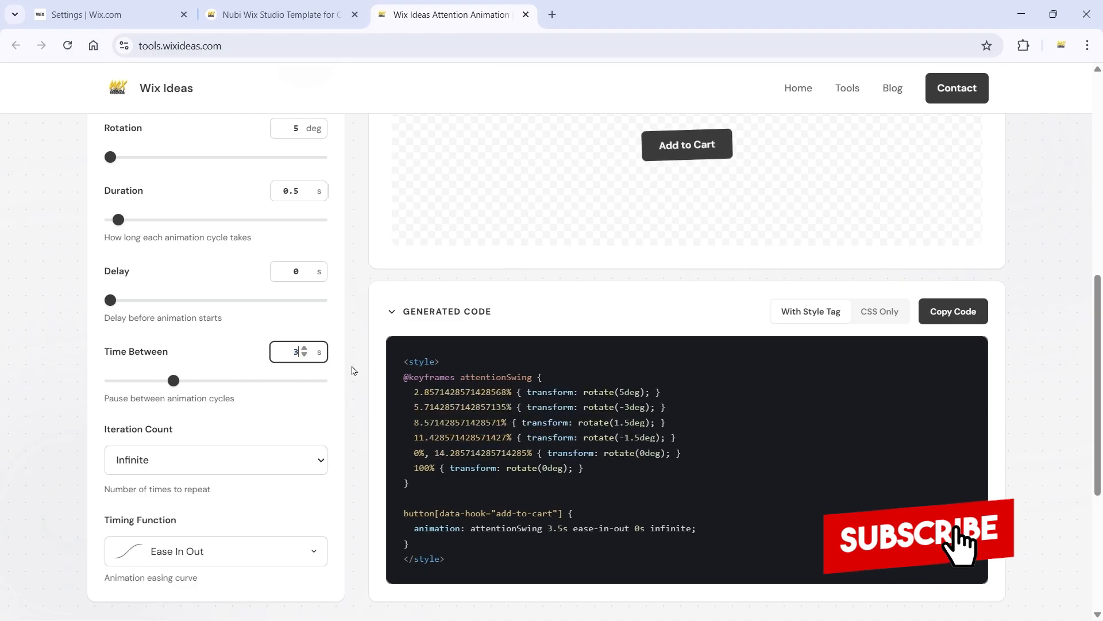
left_click(353, 371)
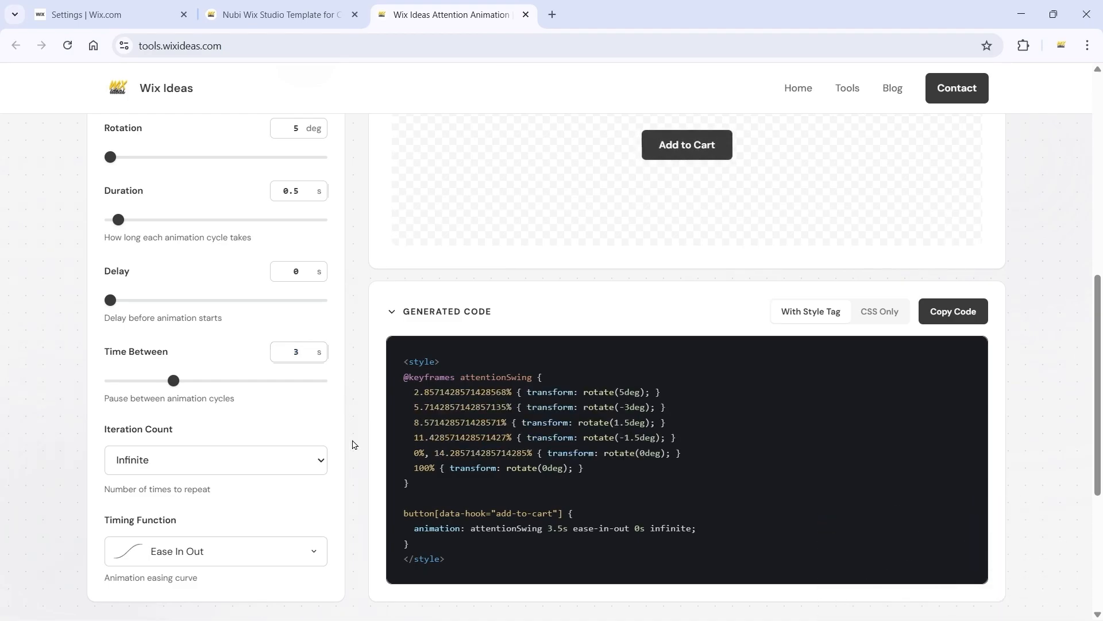
left_click(958, 313)
Step: Return to the Wix dashboard's Custom Code page and open the settings of the Product Add Cart Attention Button code
left_click(92, 14)
scroll(643, 351, "down", 5)
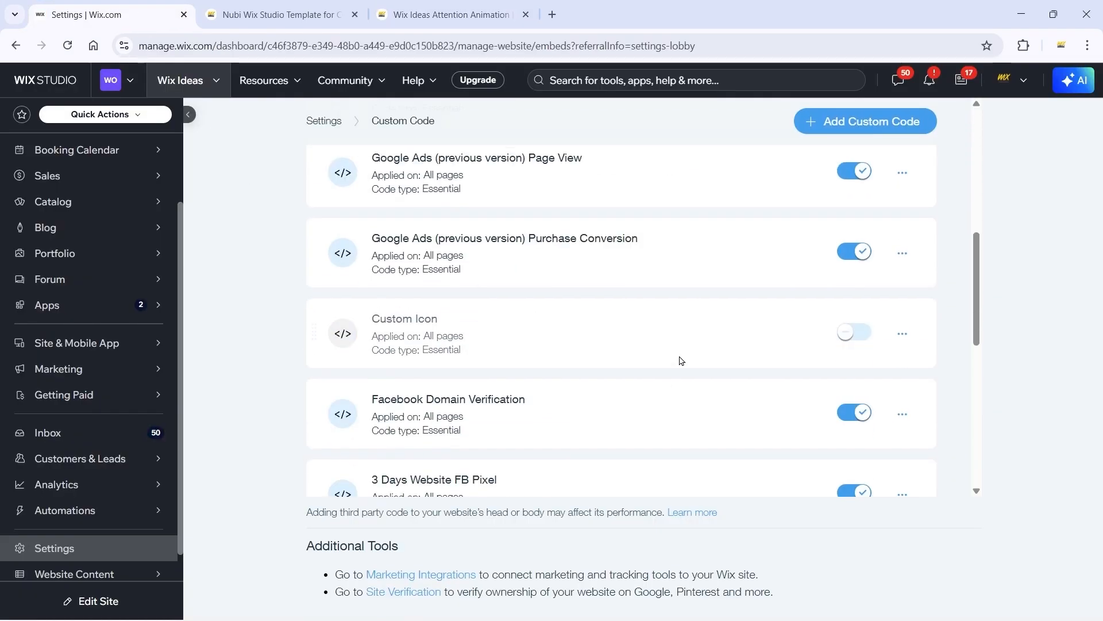
scroll(681, 360, "down", 5)
scroll(905, 246, "up", 1)
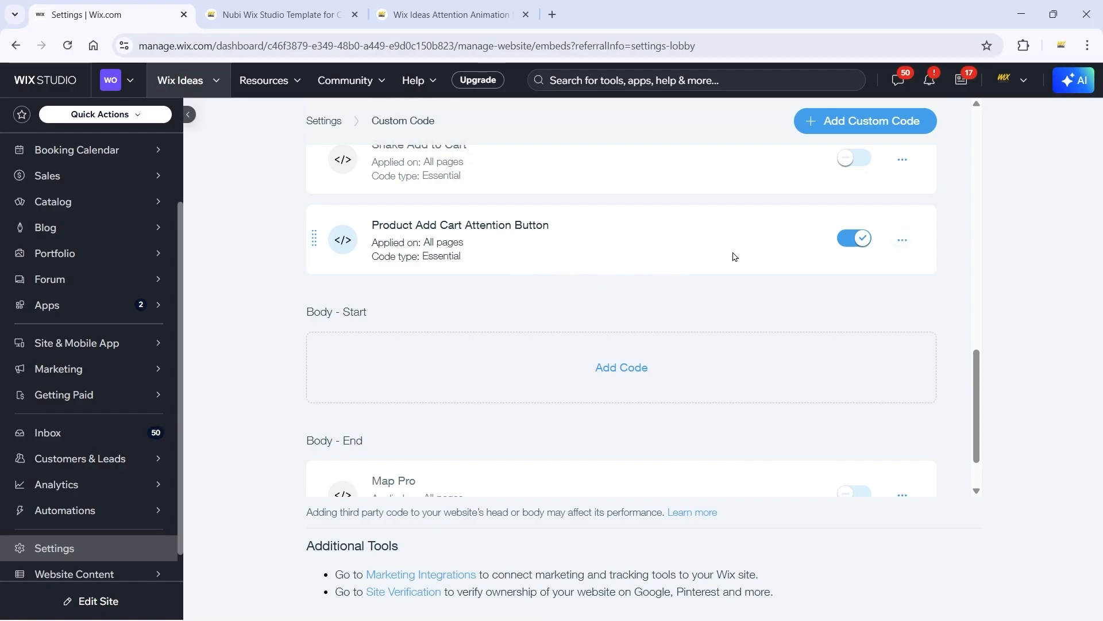
left_click(902, 239)
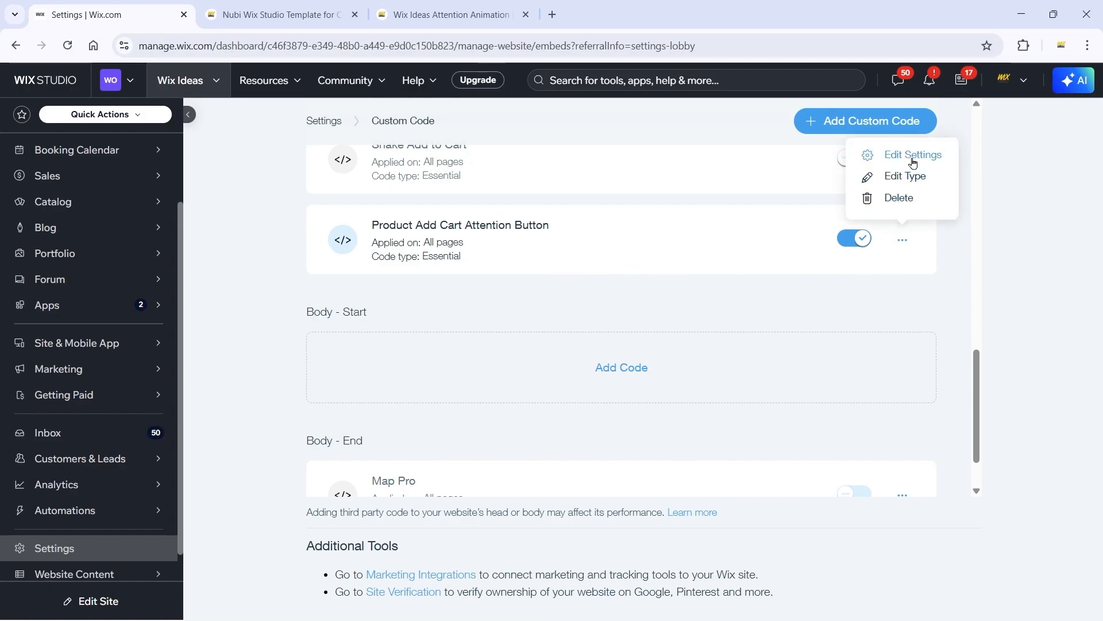
left_click(913, 163)
Step: Replace the entire code snippet with the copied attentionSwing style code and apply the change
left_click(591, 246)
key("ctrl+a")
key("ctrl+v")
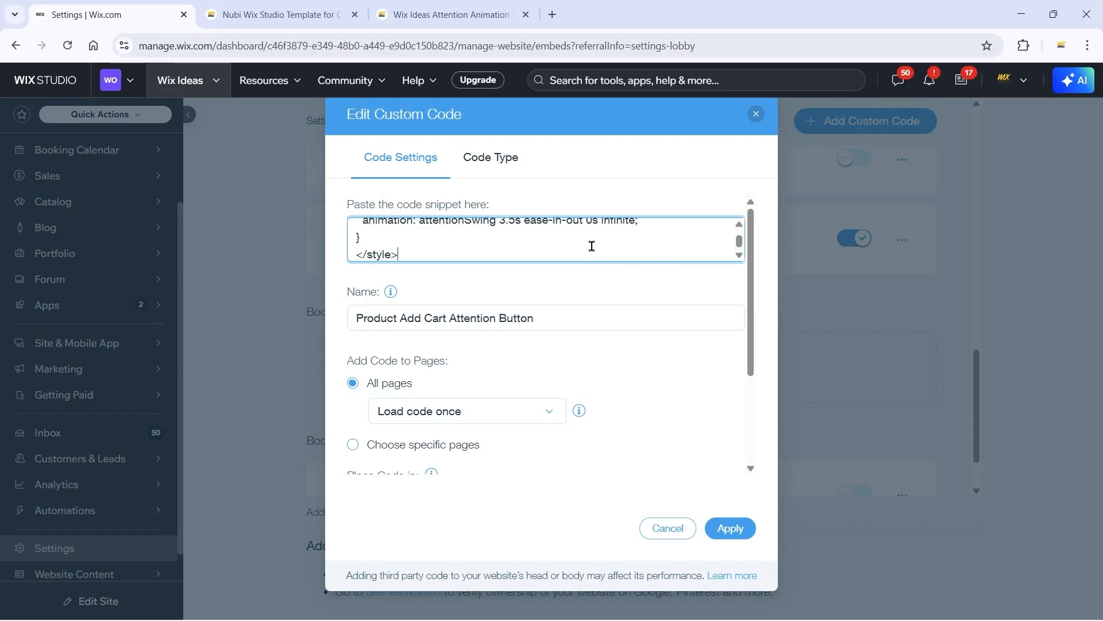
left_click(731, 527)
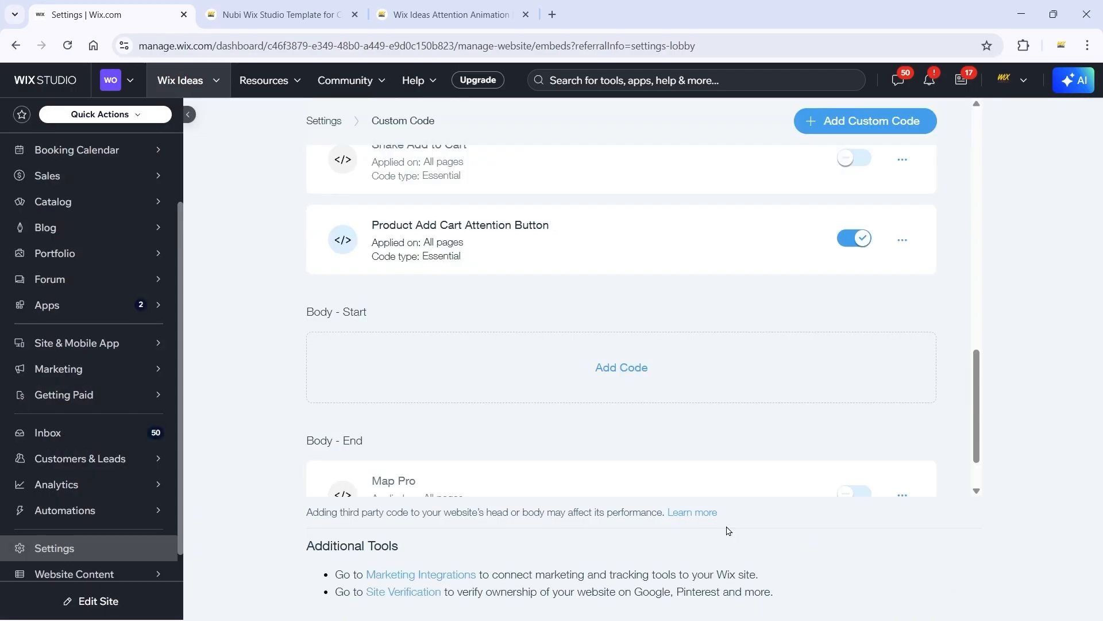
Step: Switch to the Nubi Wix Studio template's product page and reload it
left_click(448, 14)
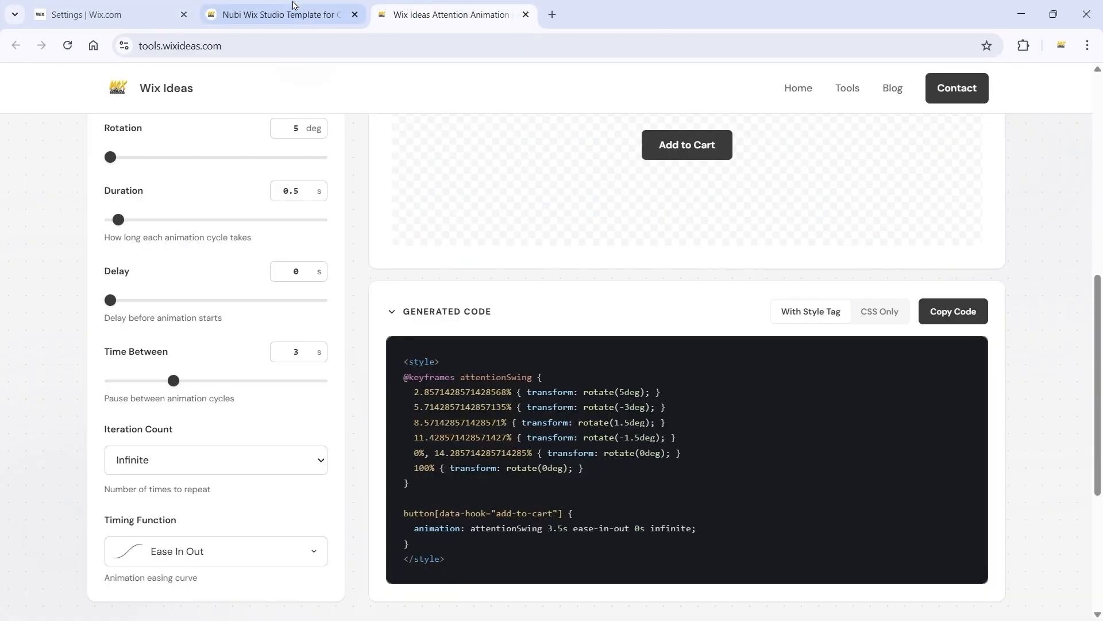
left_click(282, 15)
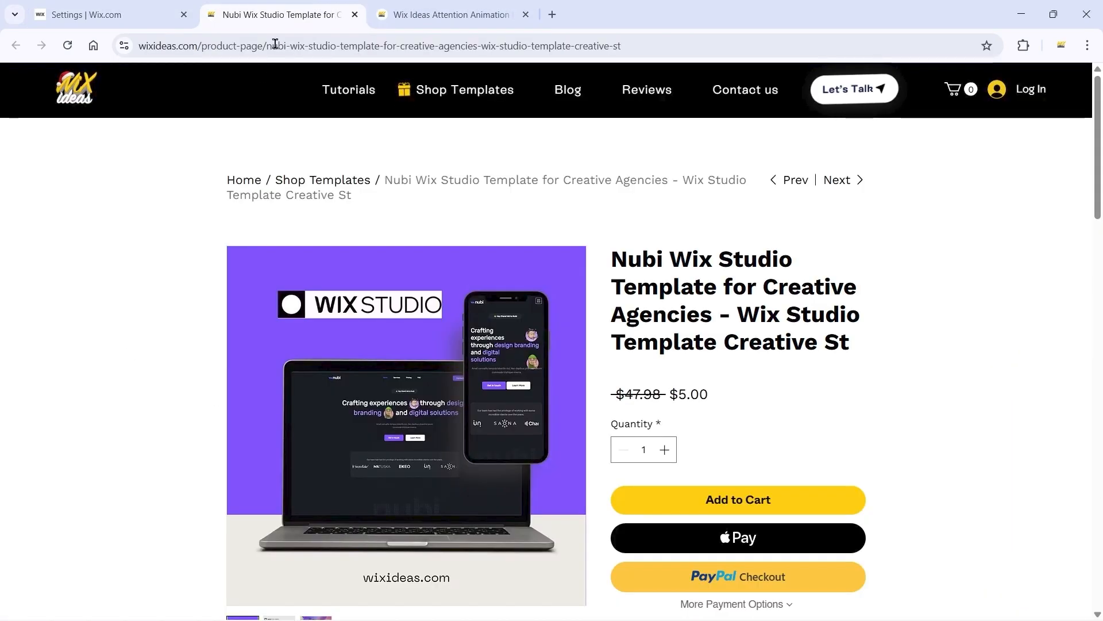
left_click(67, 46)
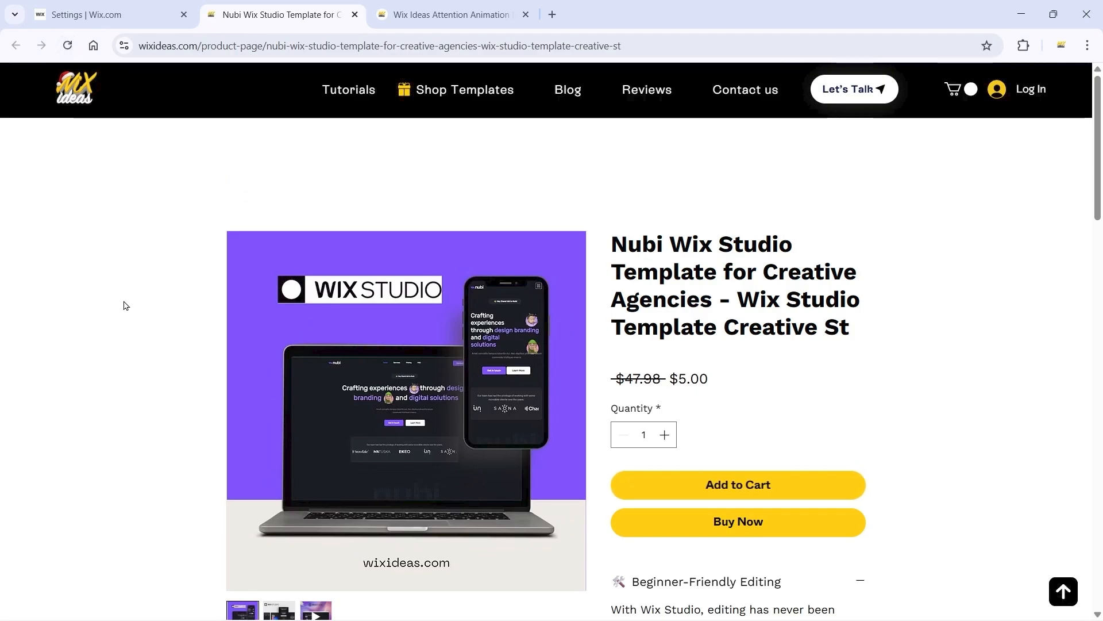
left_click(84, 84)
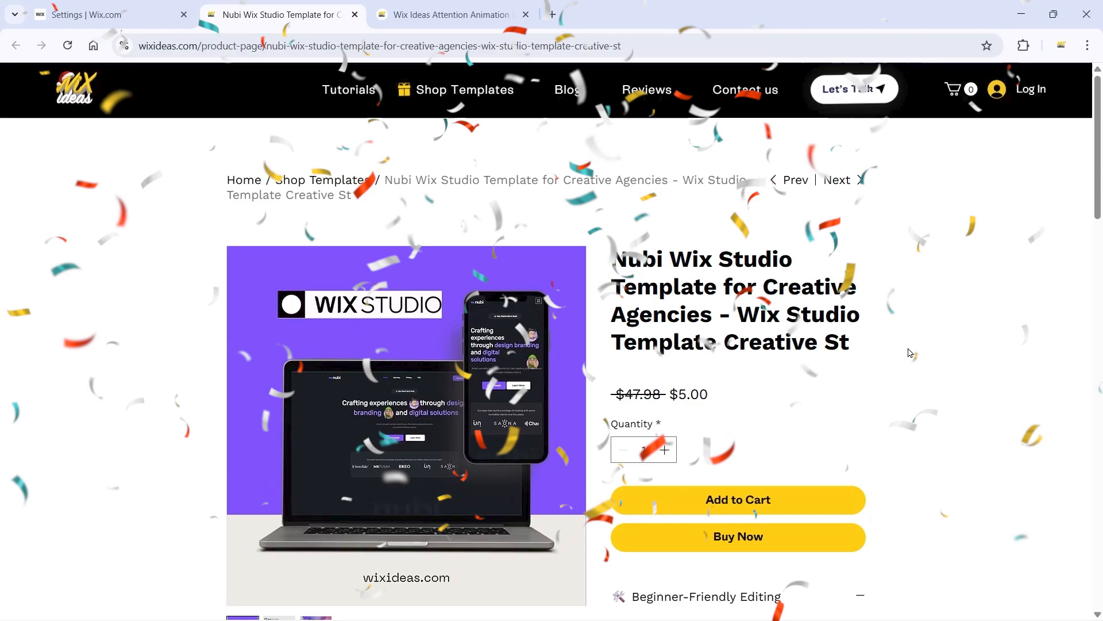
Step: Examine the swing animation of the Add to Cart button on the reloaded product page
scroll(909, 352, "down", 3)
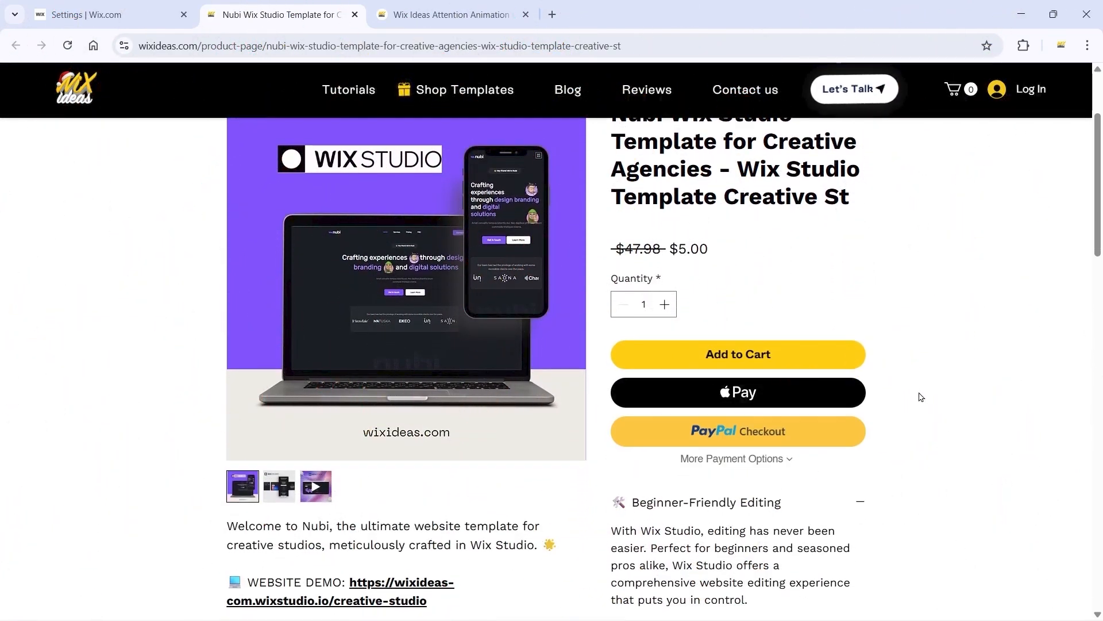
scroll(921, 396, "down", 5)
scroll(921, 396, "up", 5)
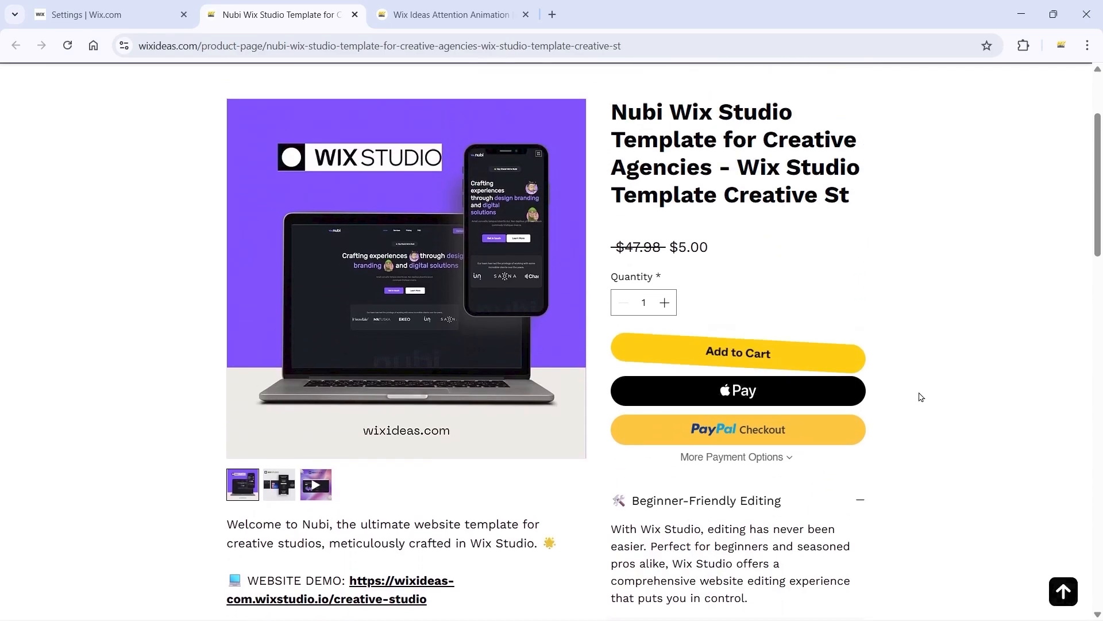
scroll(921, 396, "up", 3)
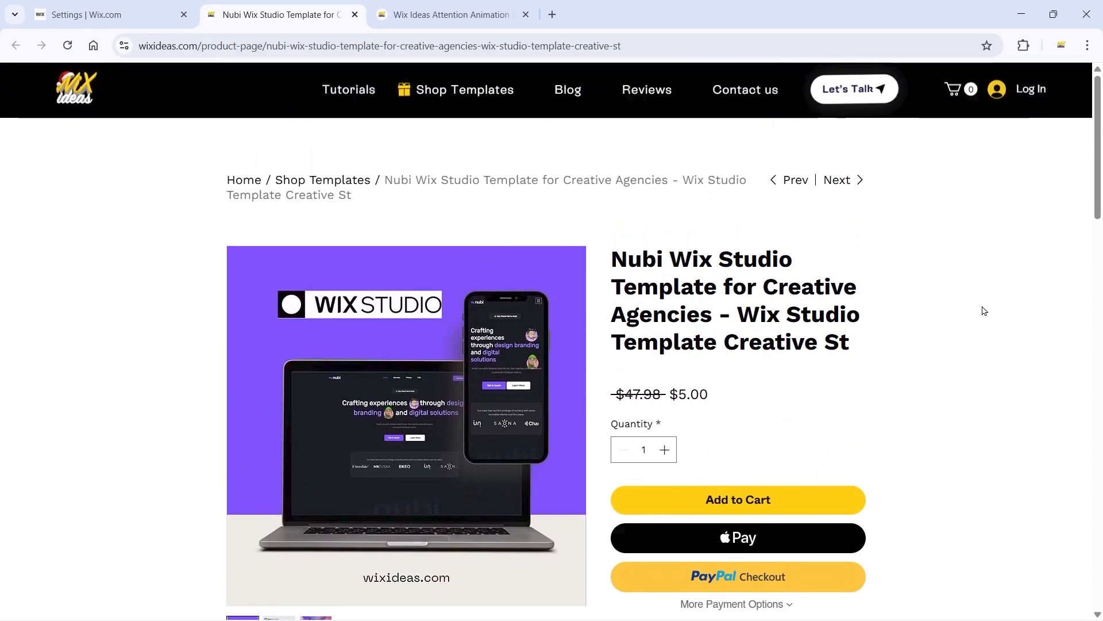
scroll(984, 311, "down", 3)
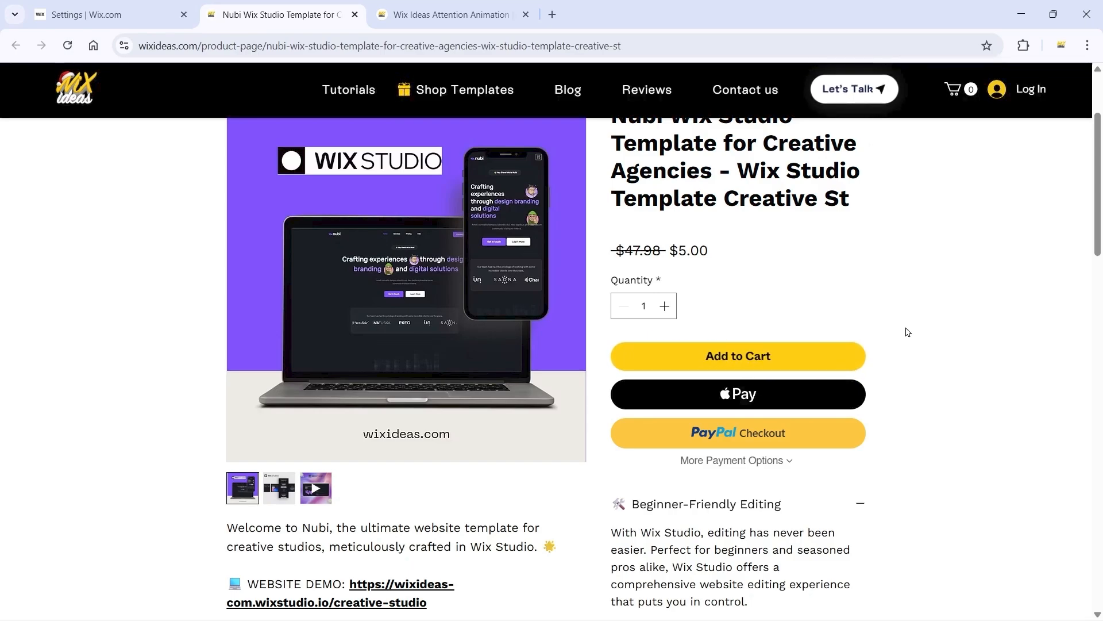
scroll(907, 332, "up", 1)
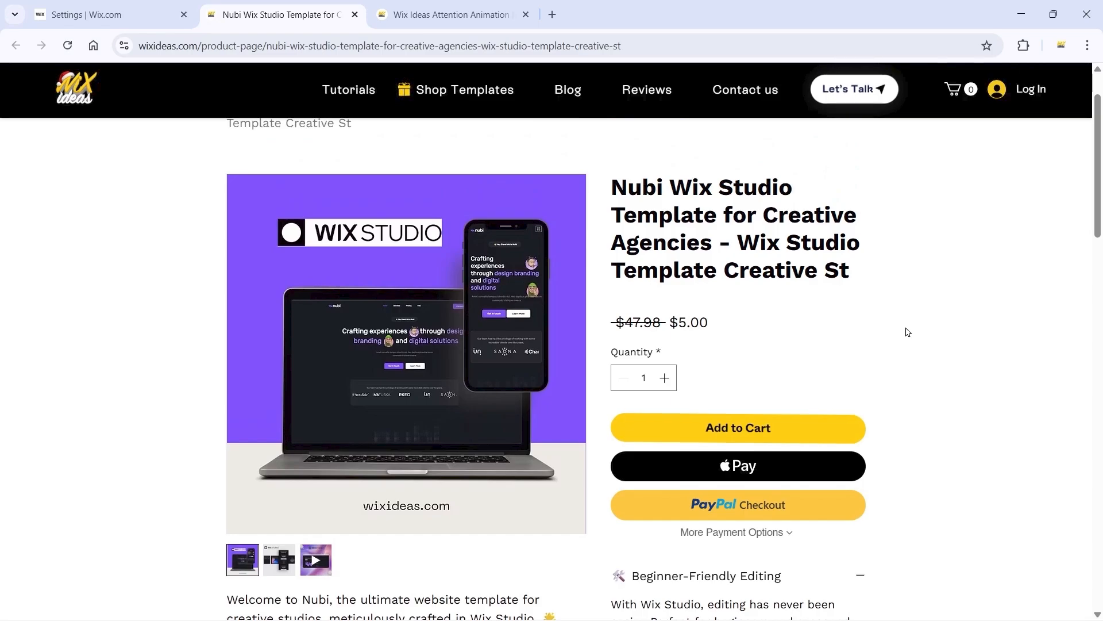
scroll(973, 315, "down", 3)
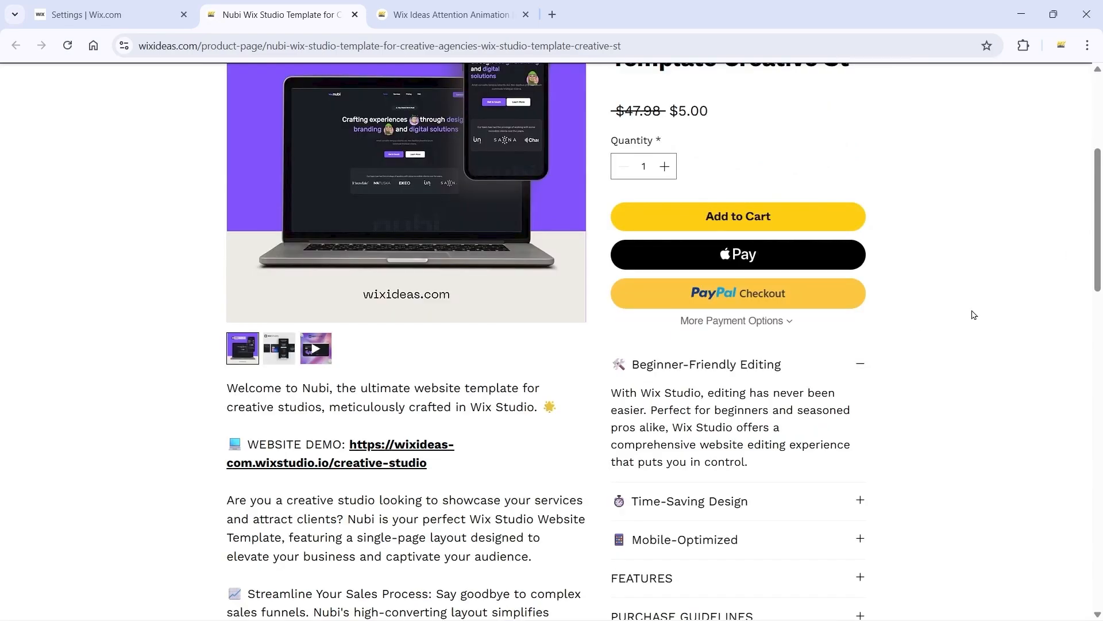